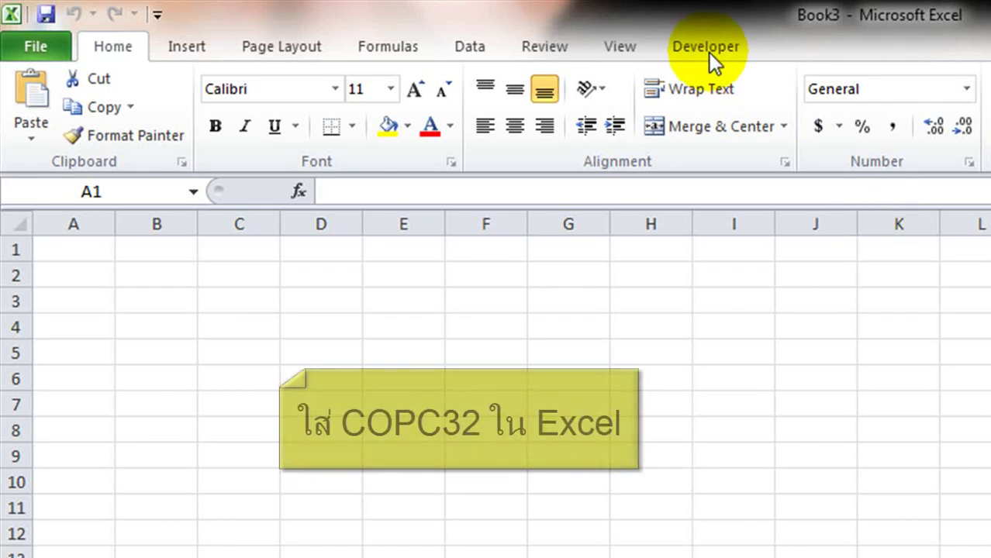
Step: Choose the COPC32.copc ActiveX control from the Developer tab's More Controls list
click(706, 51)
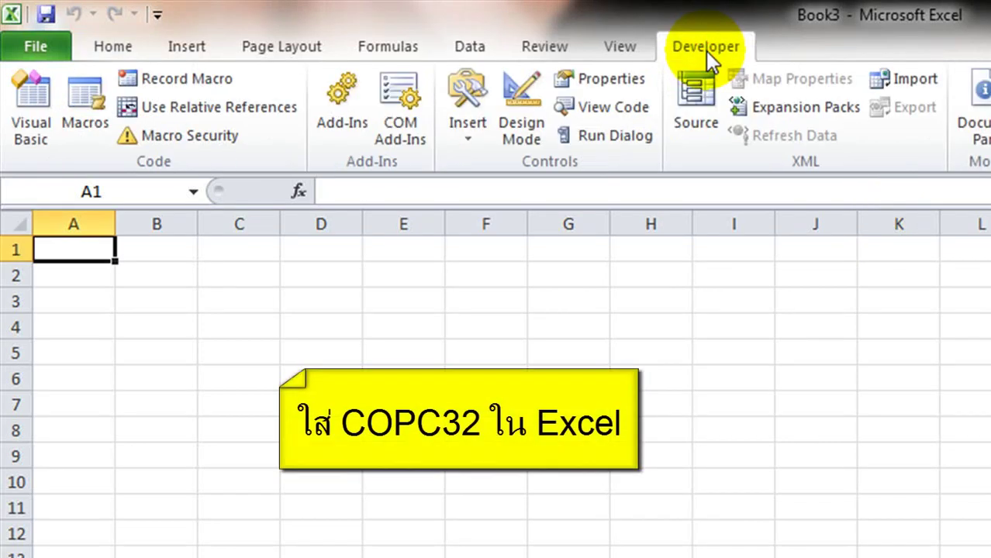
click(456, 145)
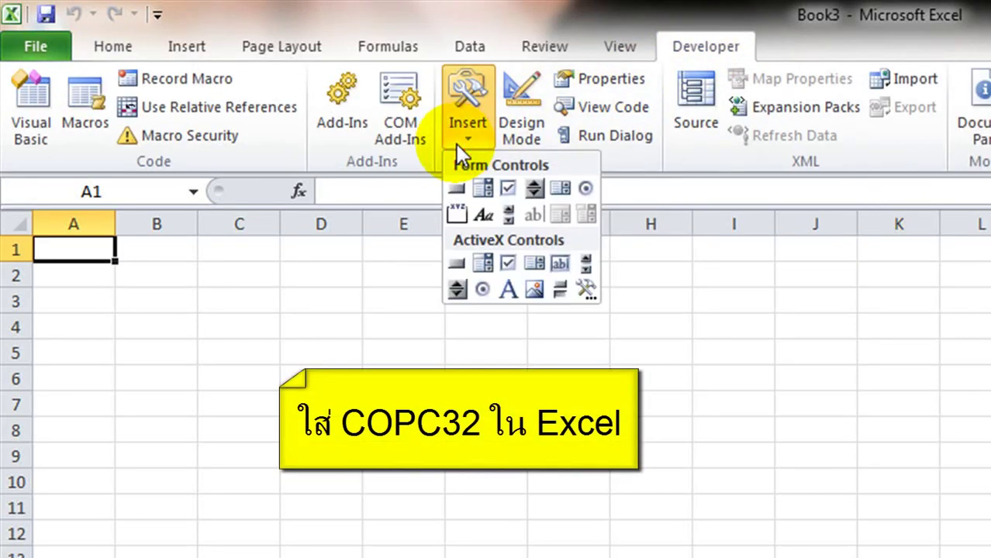
click(592, 291)
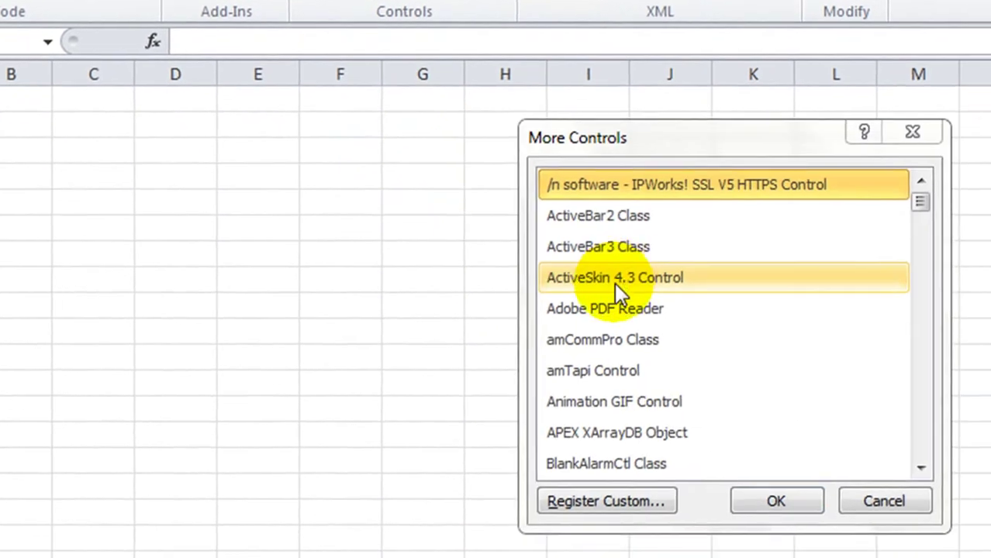
scroll(614, 282, down, 2)
scroll(614, 283, down, 1)
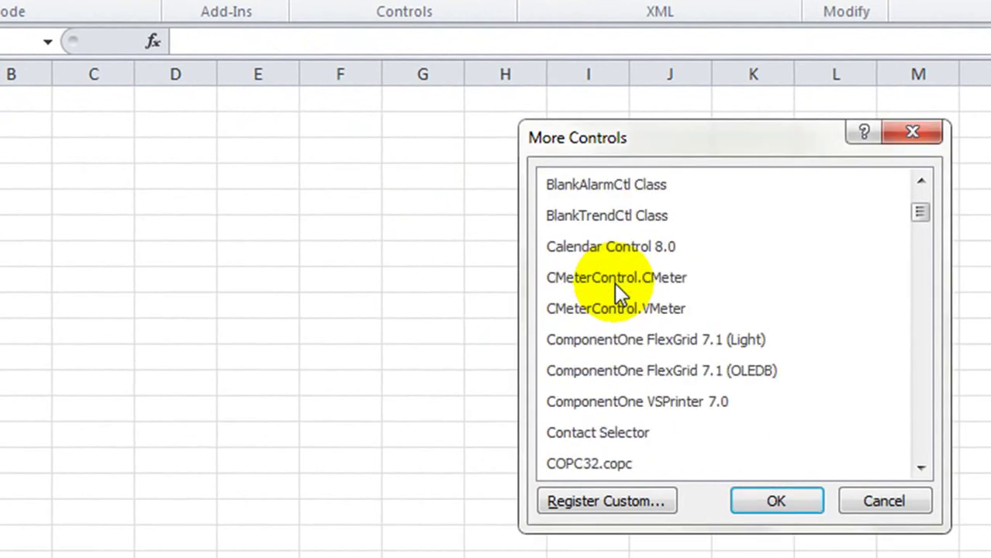
scroll(614, 283, down, 1)
click(607, 369)
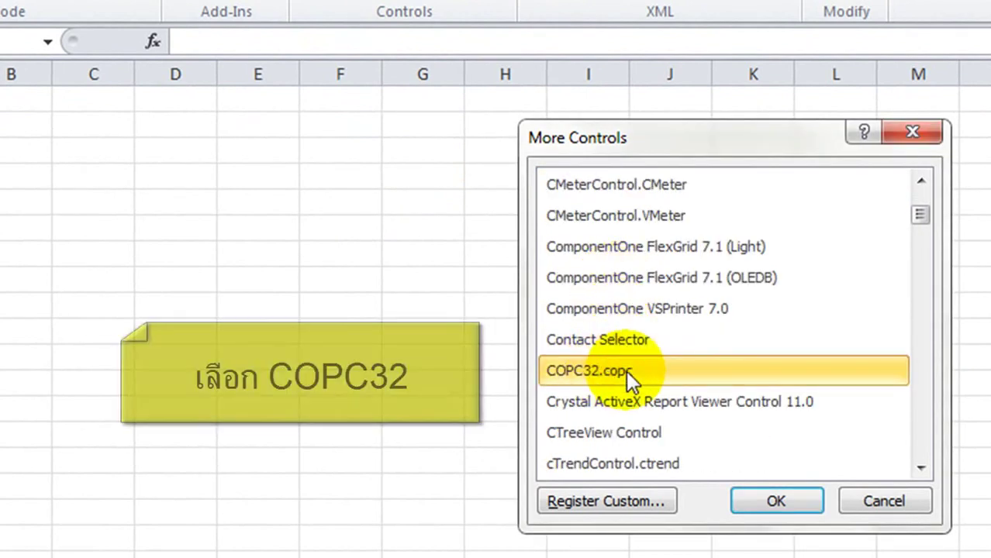
click(747, 499)
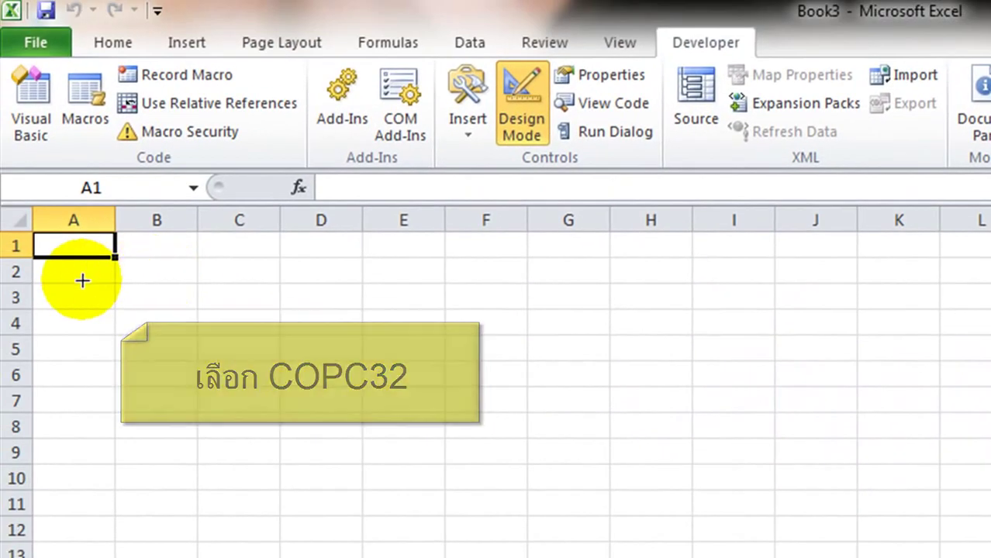
Step: Draw the COPC32 control over A4:B6 and set its OPC server to KEPware.KEPServerEx.V4
drag(52, 309, 175, 382)
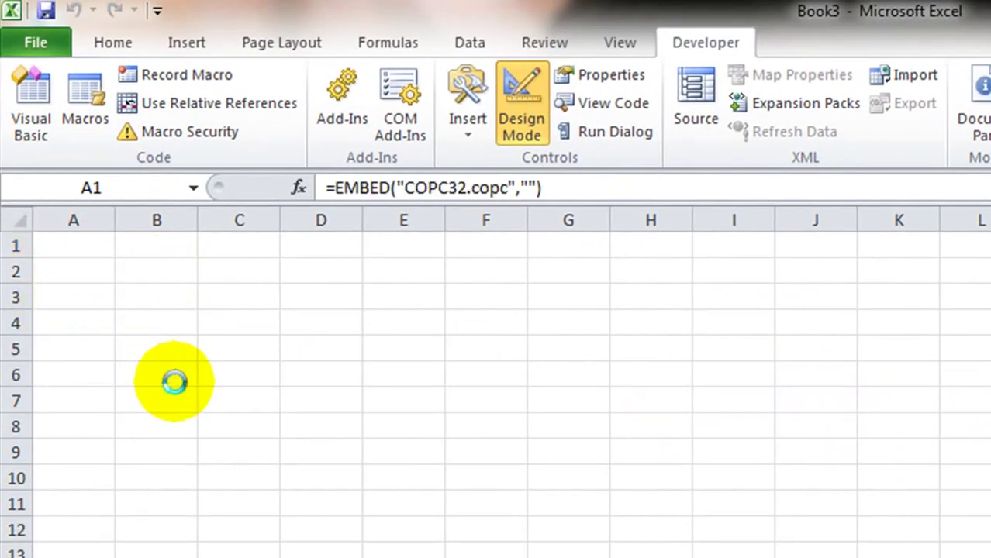
right_click(149, 353)
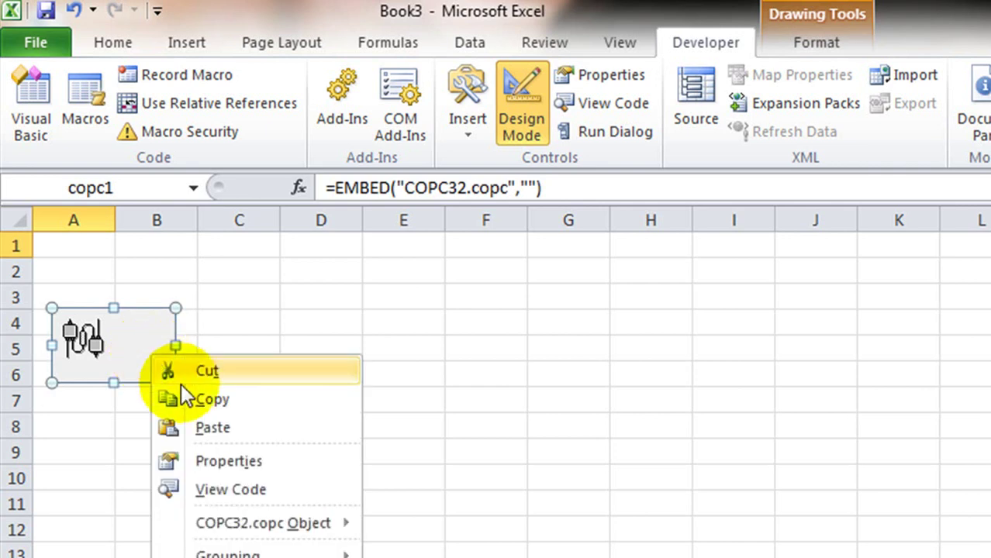
mouse_move(306, 528)
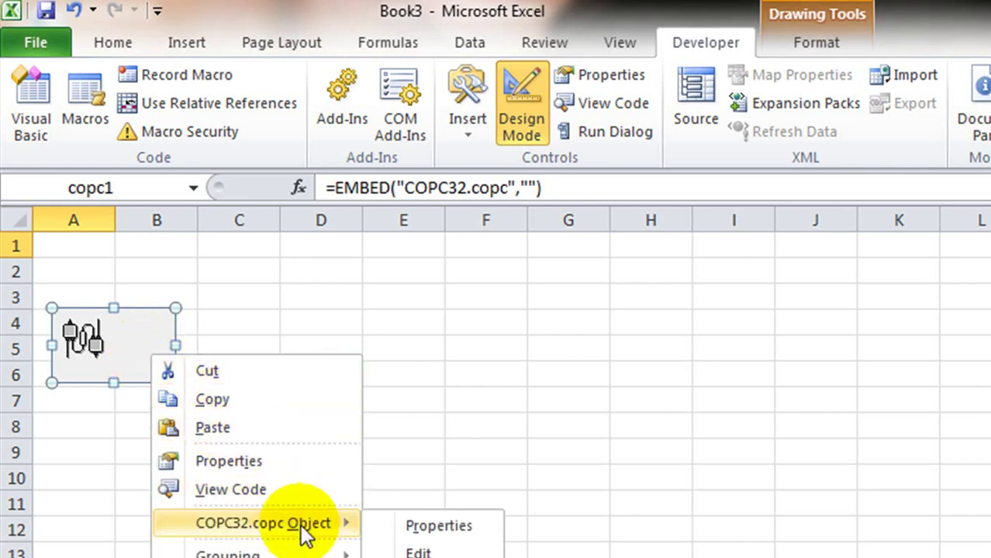
click(435, 527)
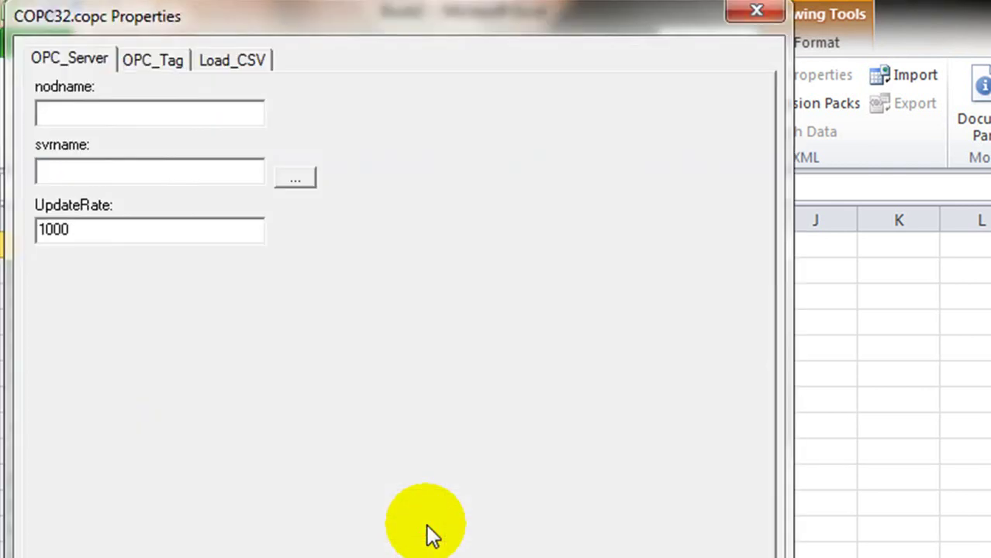
click(293, 180)
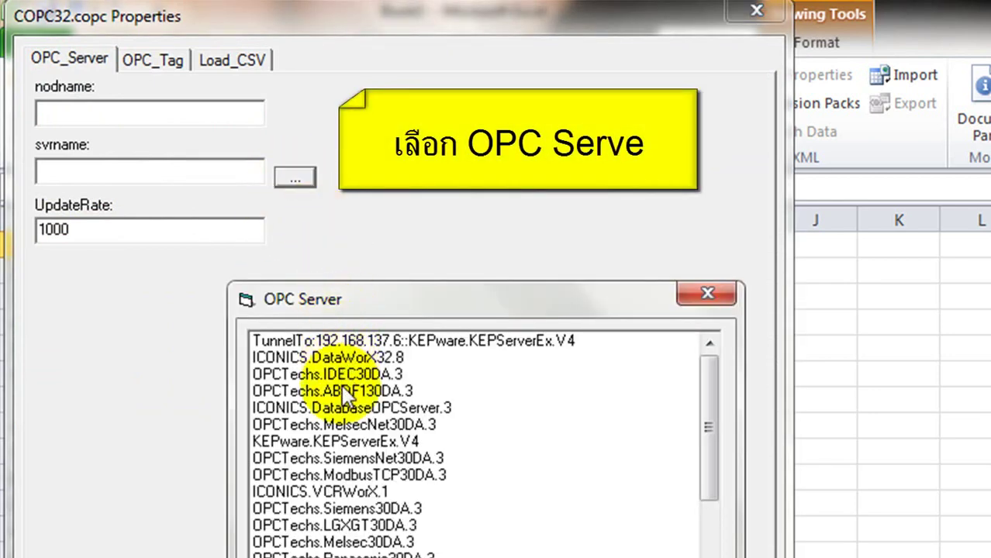
click(344, 442)
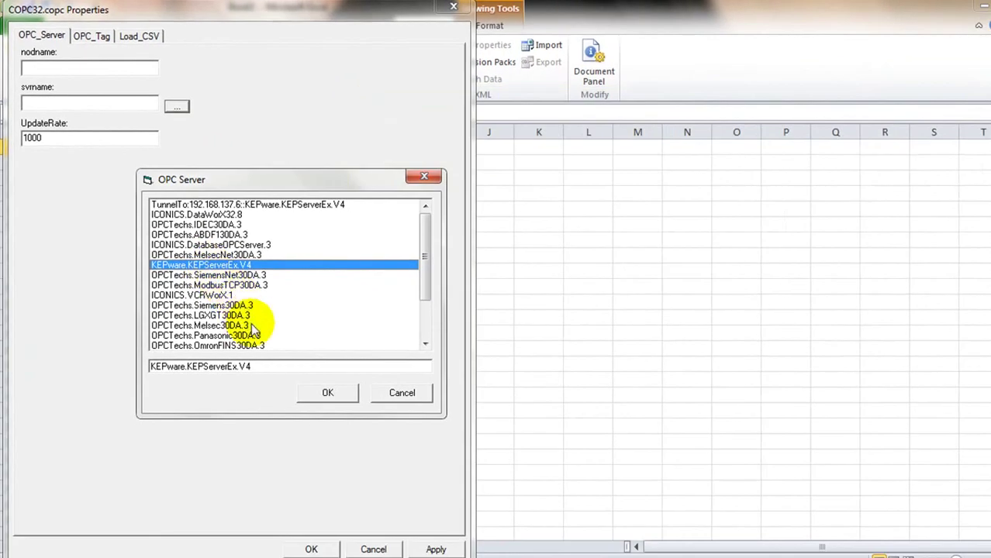
click(305, 393)
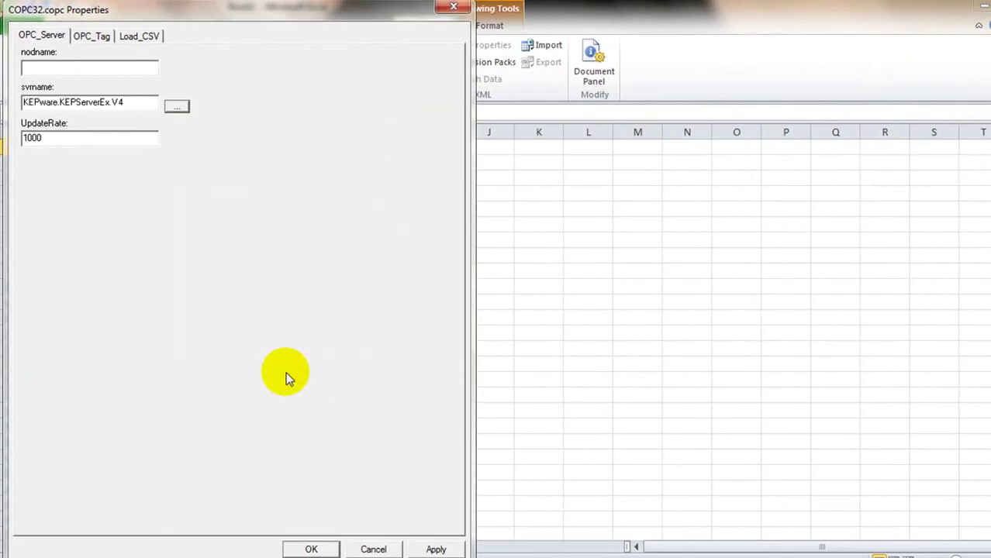
click(95, 36)
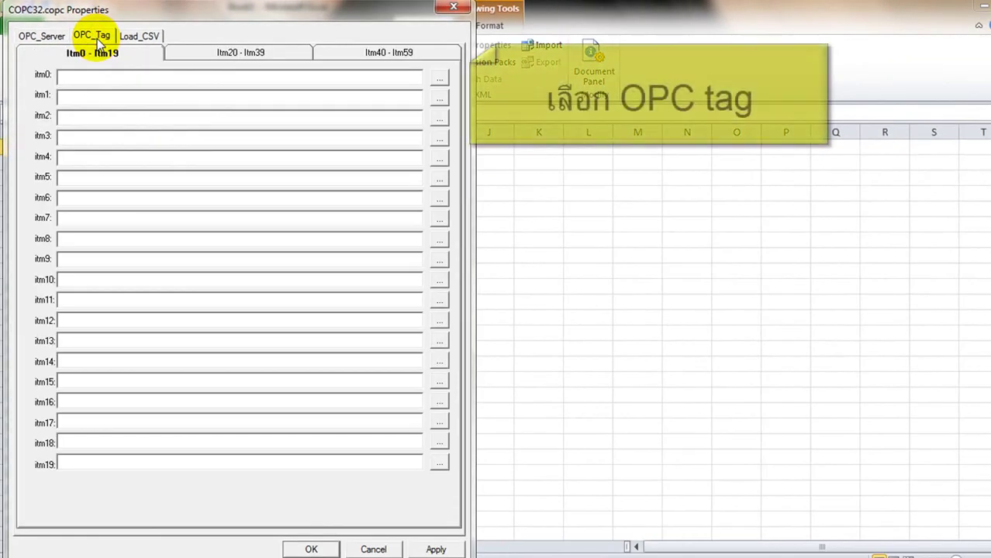
Step: Link itm0 to the Random1 tag under Channel_0_User_Defined > Random
click(439, 78)
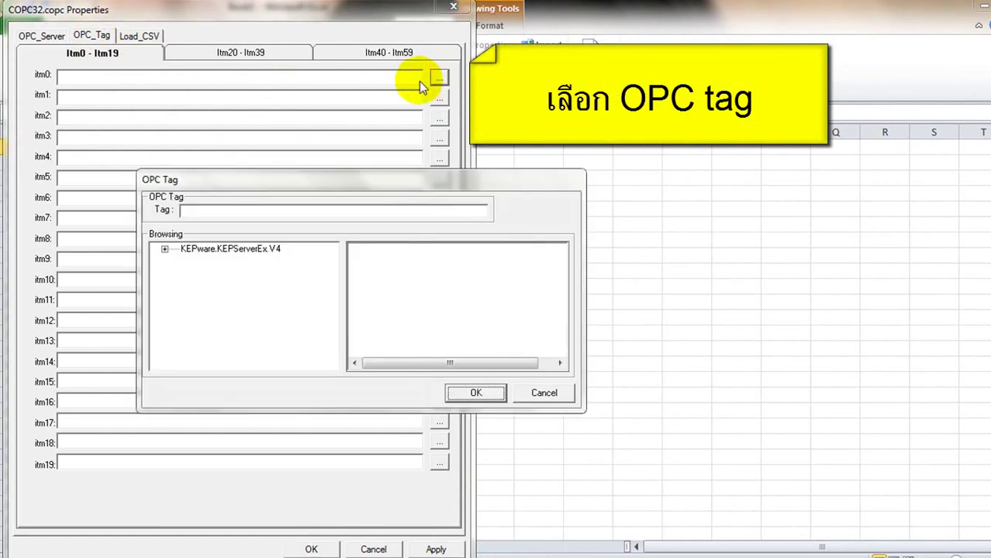
click(166, 249)
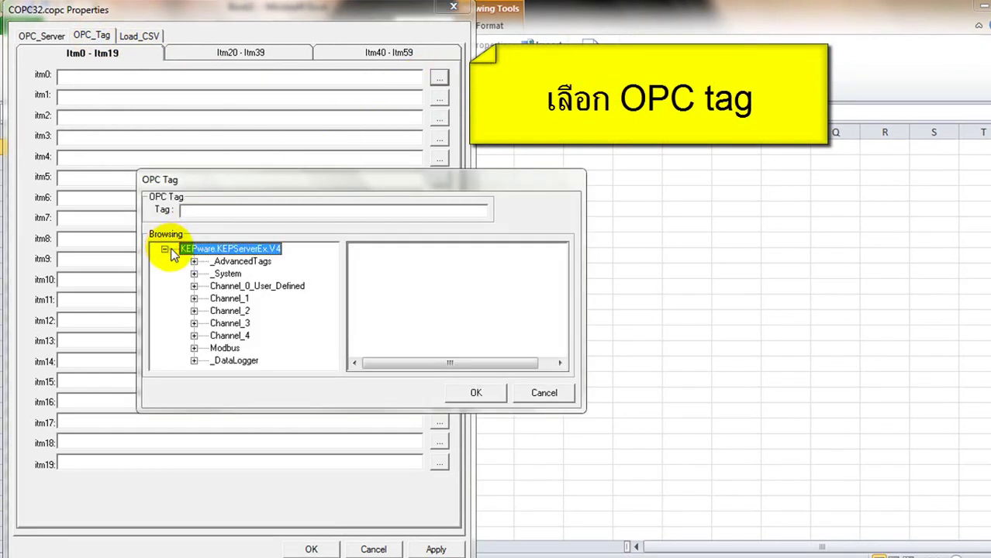
click(247, 286)
click(194, 286)
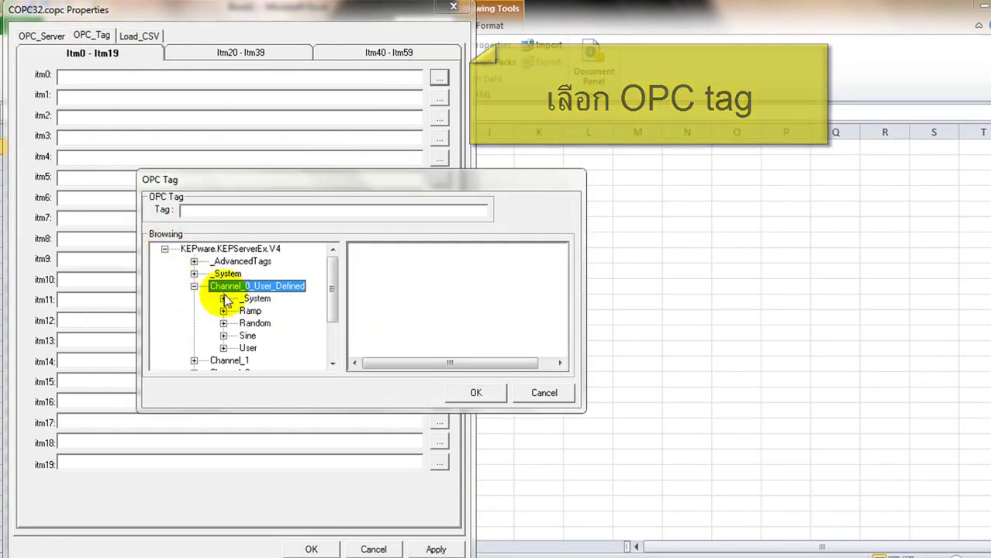
click(255, 323)
click(369, 250)
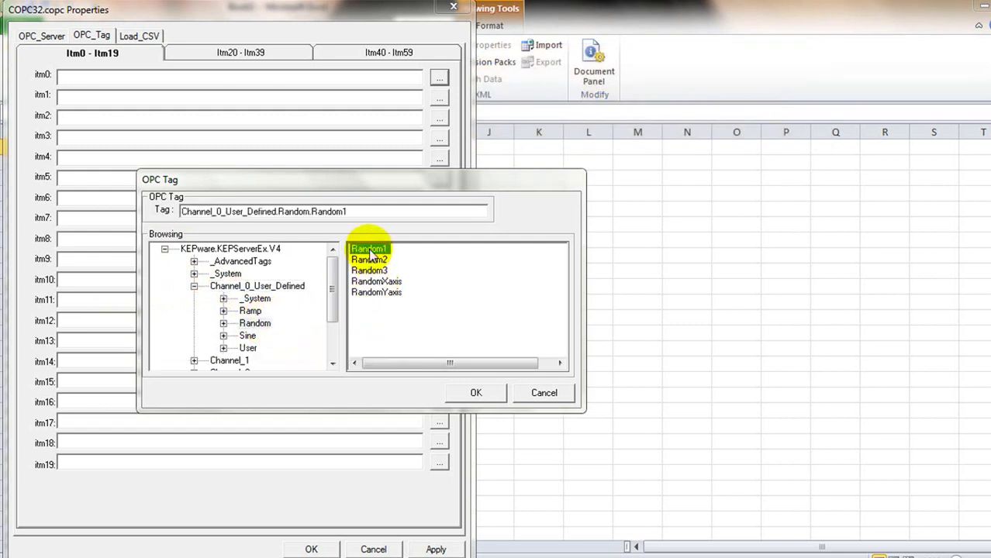
click(462, 393)
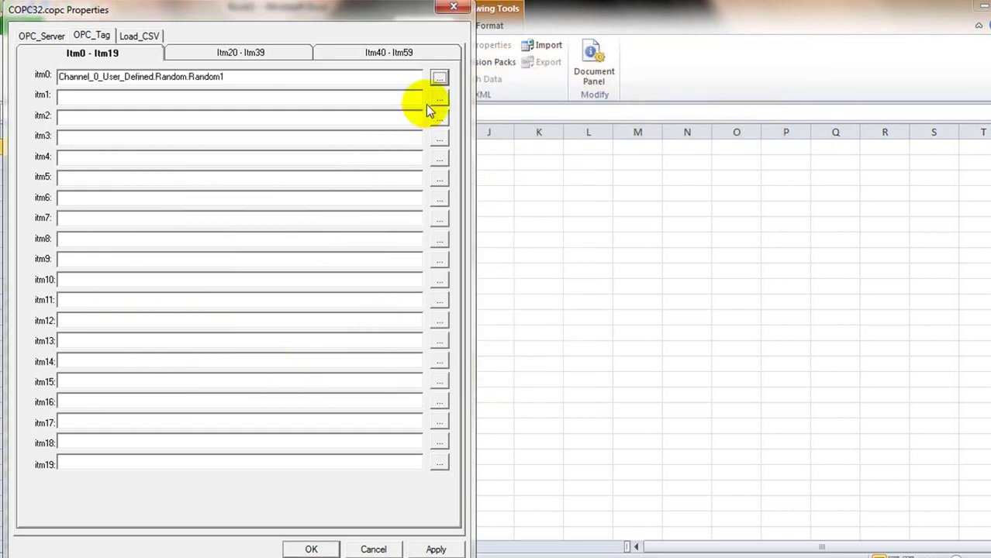
Step: Link itm1 to Random2 and itm2 to Random3
click(439, 98)
click(369, 259)
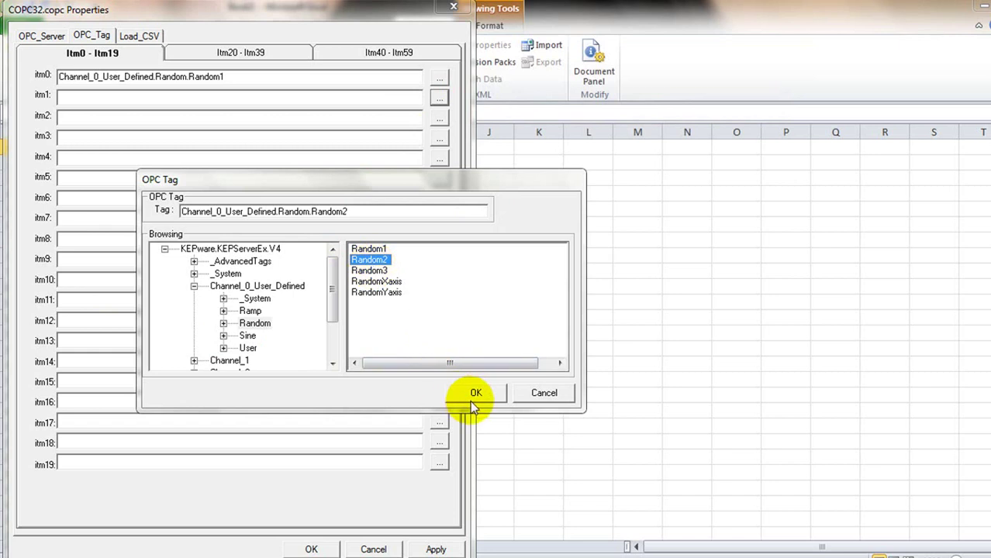
click(470, 403)
click(439, 118)
click(371, 271)
click(474, 393)
Step: Link itm3 to RandomXaxis and itm4 to RandomYaxis, then close the properties
click(441, 138)
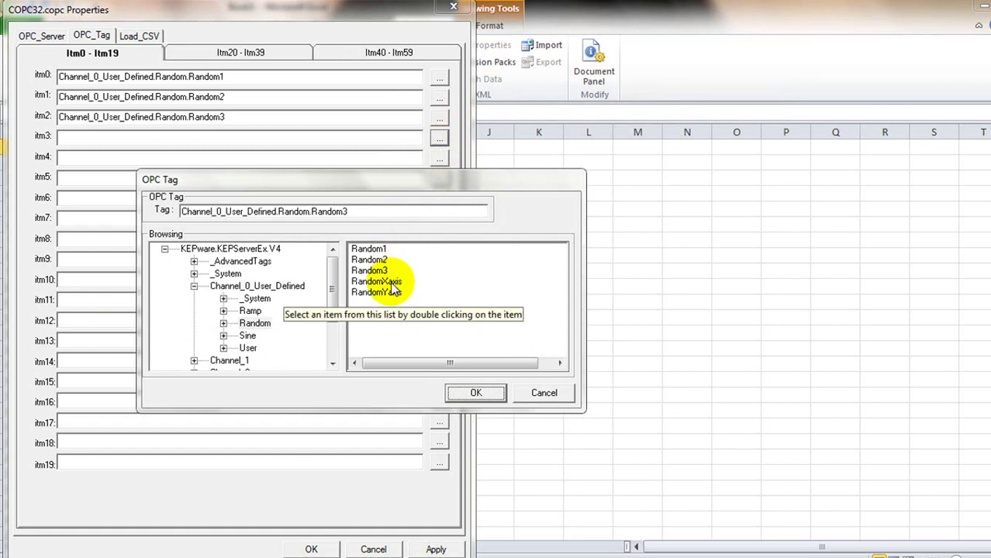
click(393, 283)
click(475, 393)
click(440, 158)
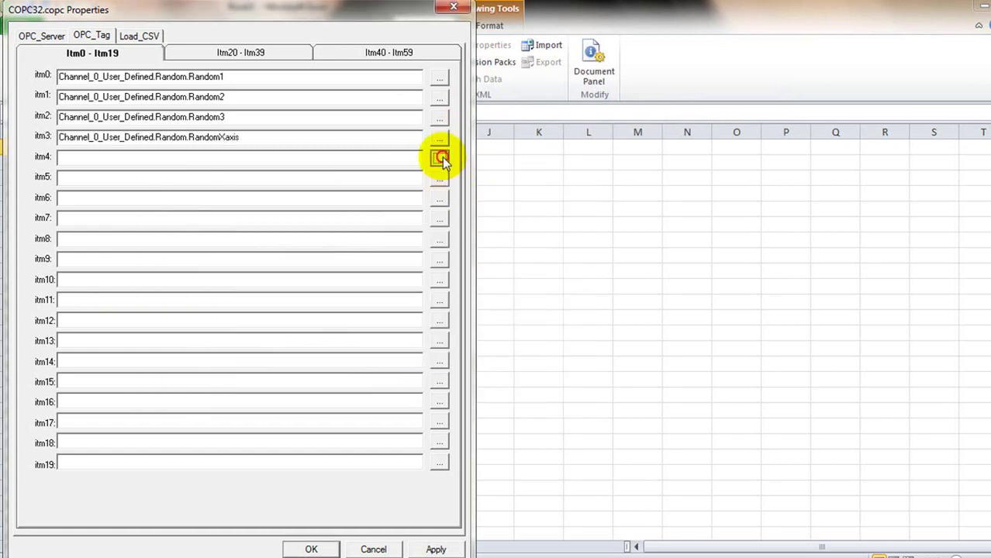
click(387, 292)
click(472, 393)
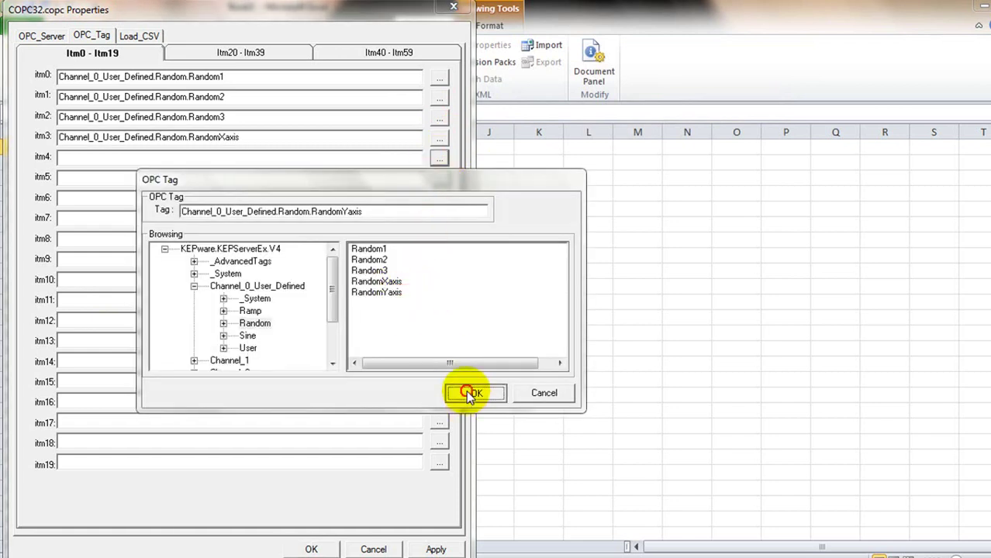
click(313, 549)
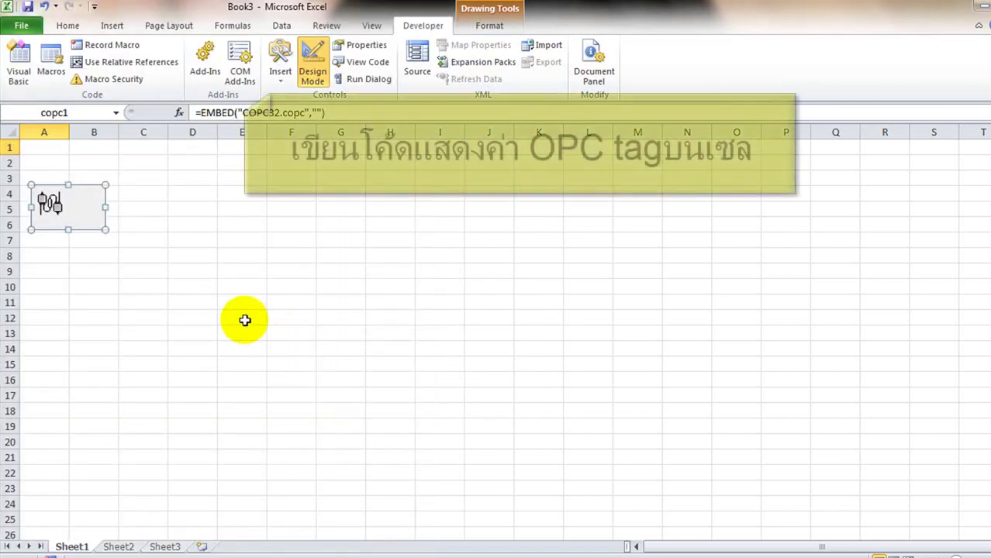
Step: In the copc1_datChange handler, start the line Sheet1.Range("A2")
right_click(90, 208)
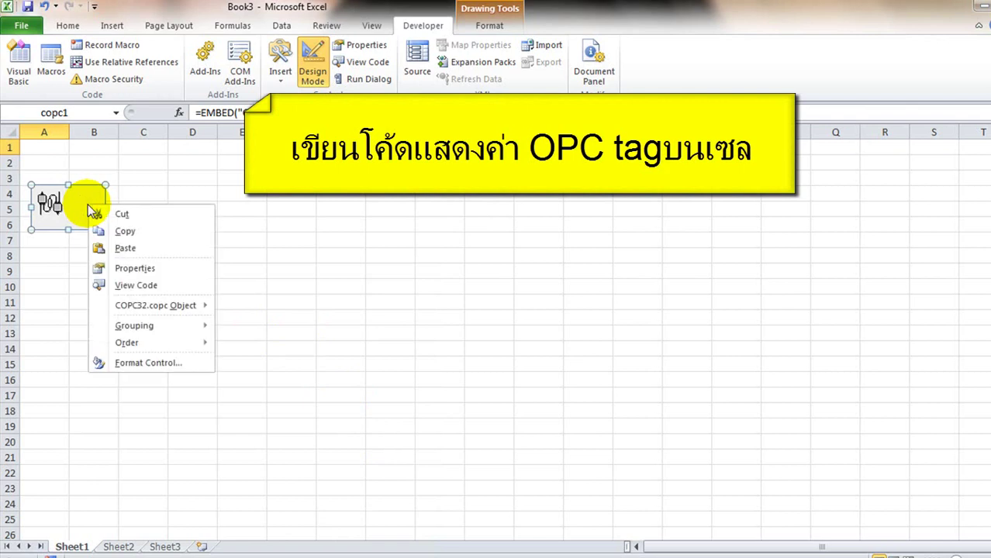
click(140, 287)
text(Shee)
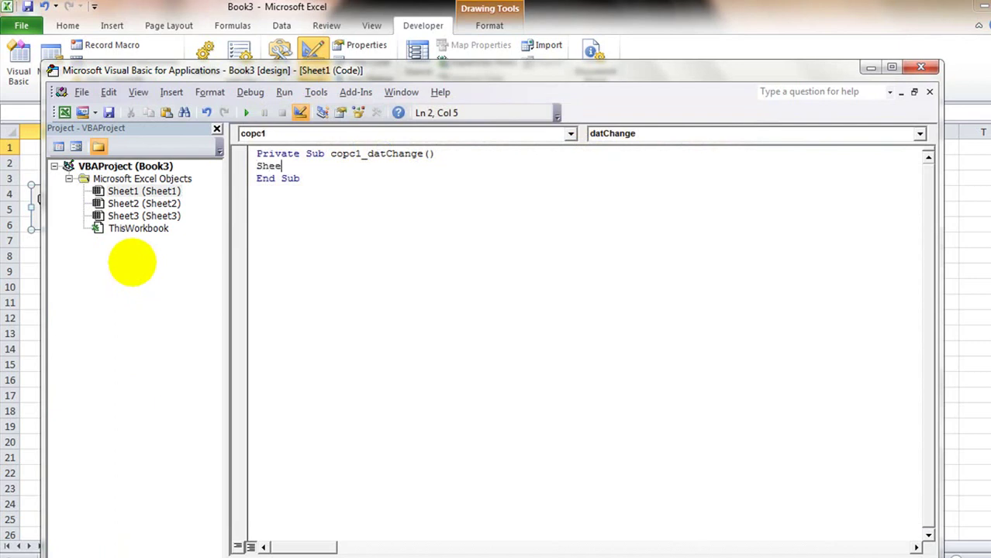
text(t1)
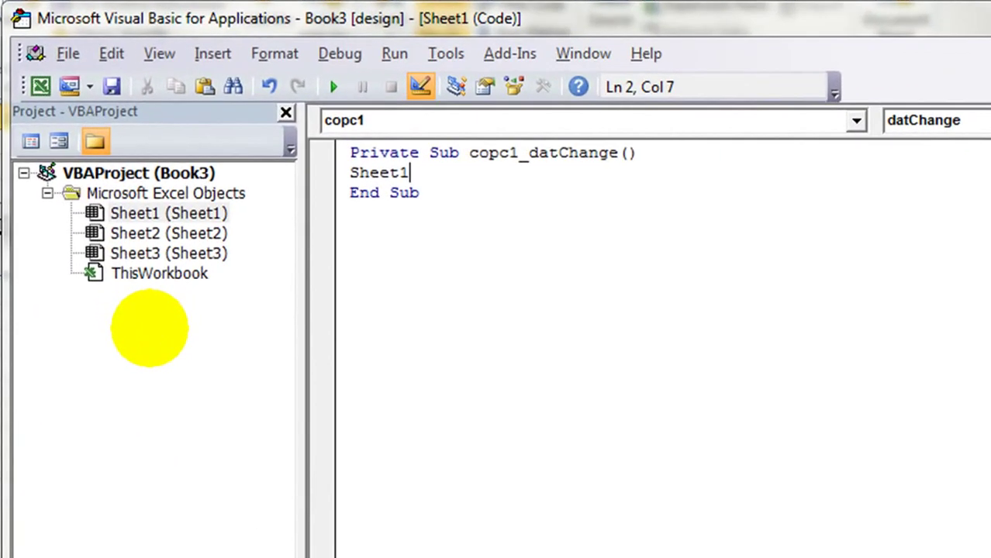
text(.copc)
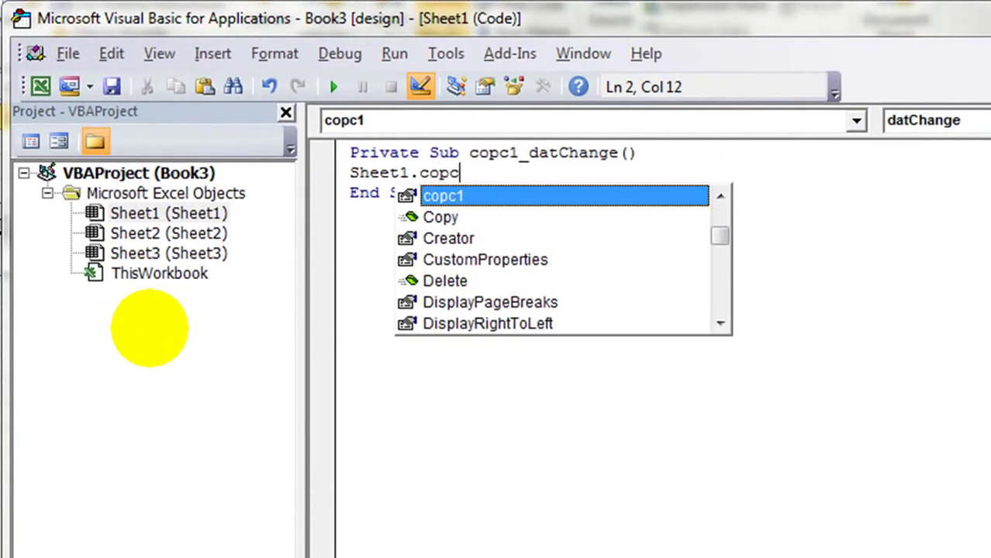
key(BackSpace)
key(BackSpace)
key(BackSpace)
key(BackSpace)
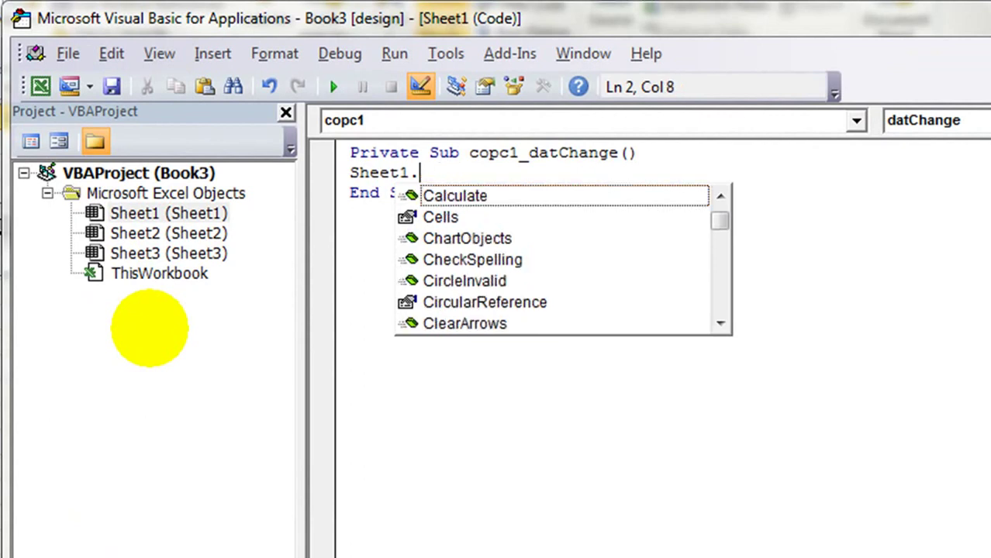
text(R)
key(space)
key(BackSpace)
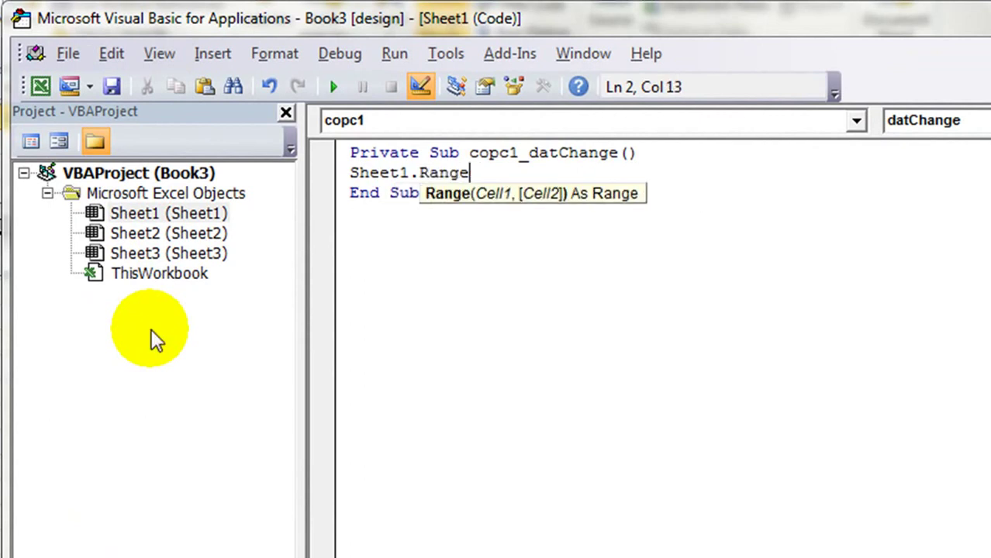
text(("A)
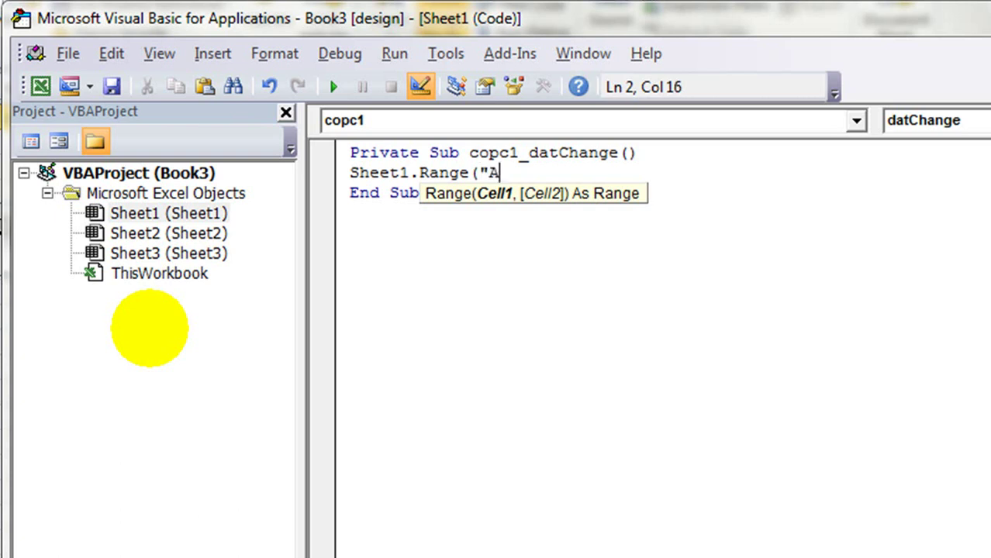
text(2"))
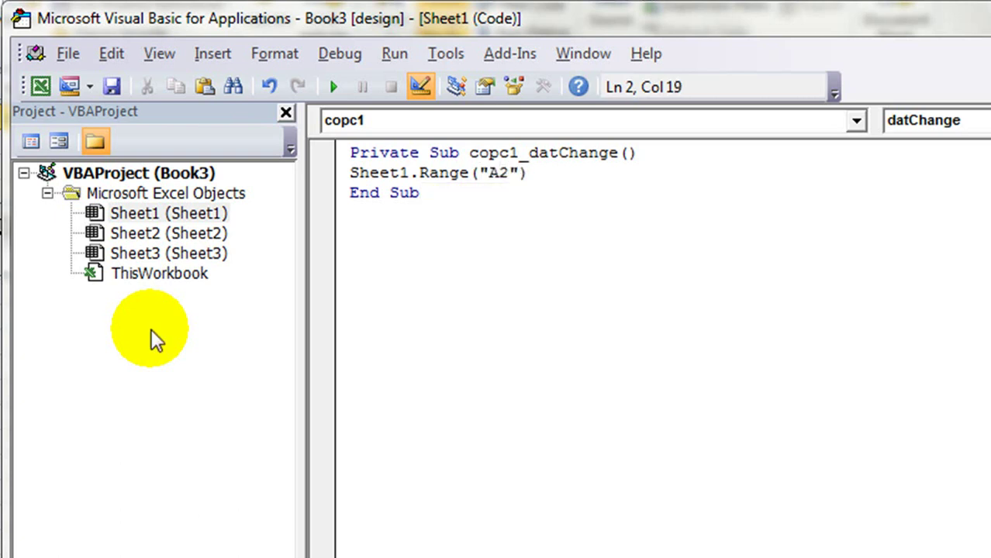
text(.V)
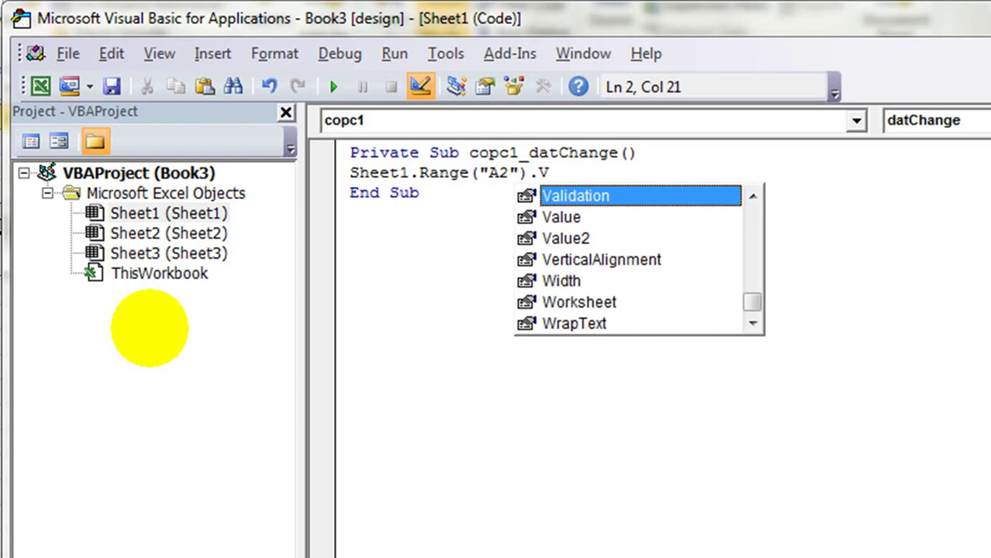
Step: Complete the line as .Value2 = copc1.GetVl(0)
key(Down)
key(Down)
key(space)
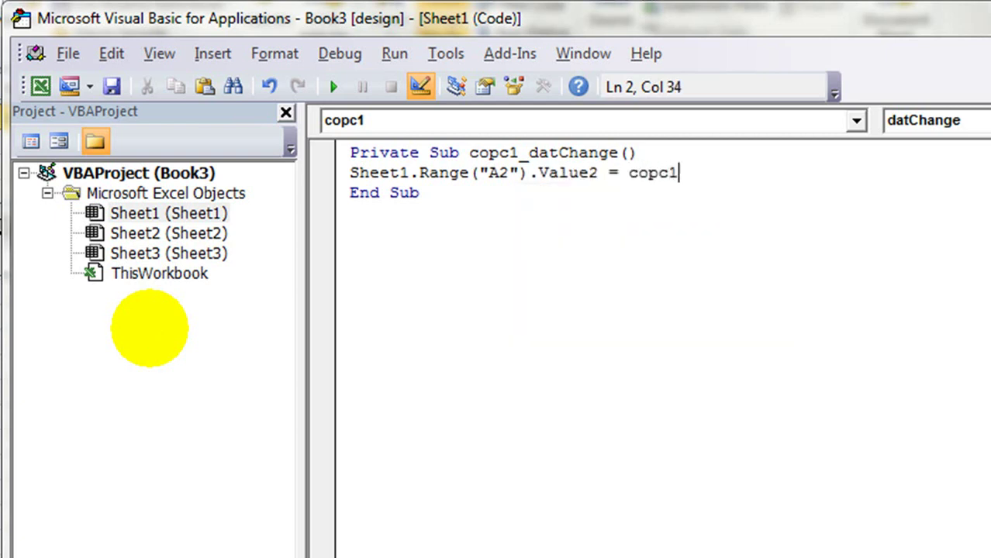
text(.g)
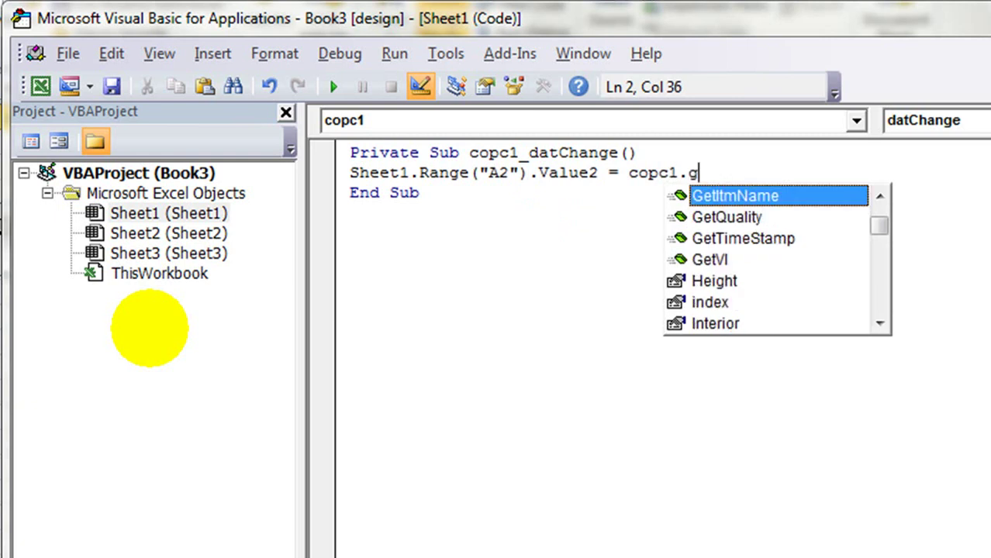
key(Down)
key(Down)
key(Down)
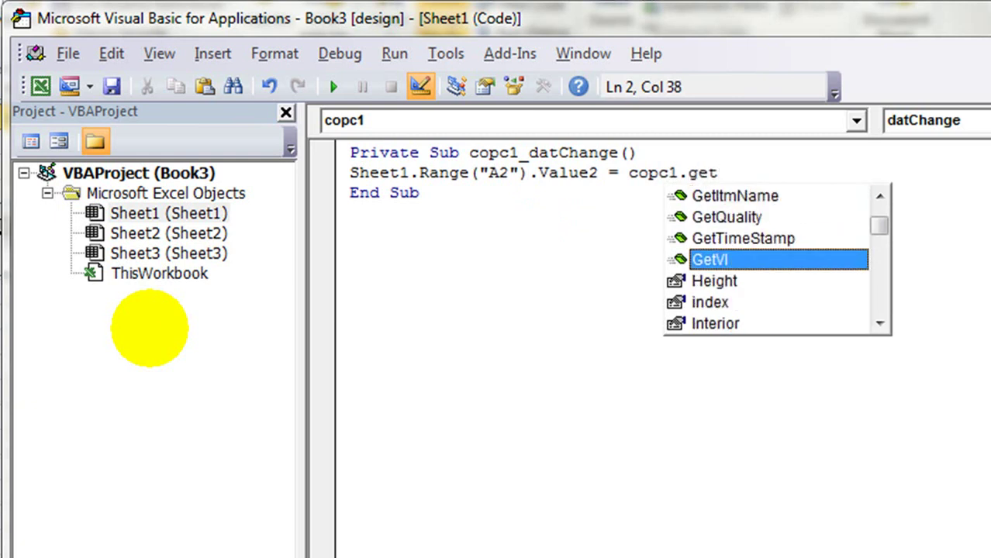
key(space)
text((0))
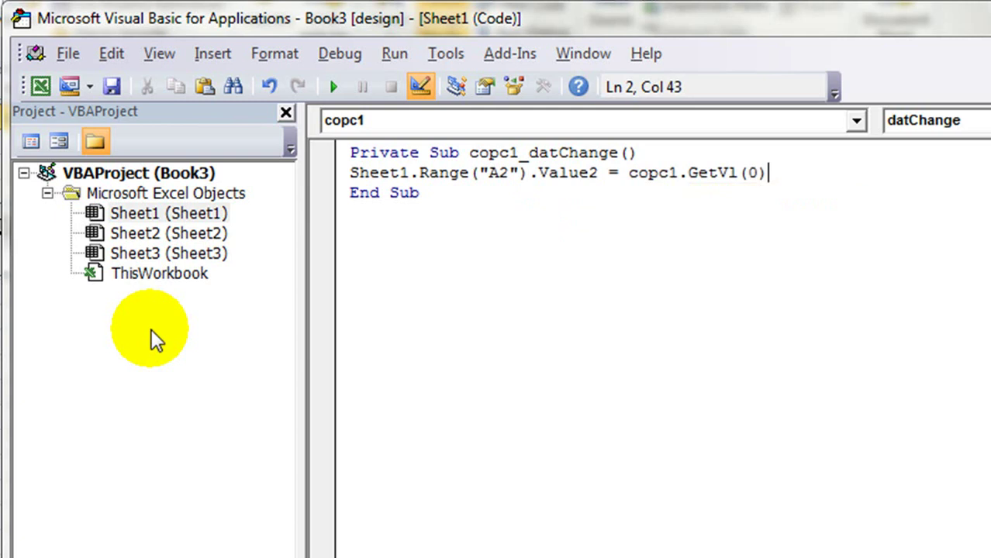
key(Return)
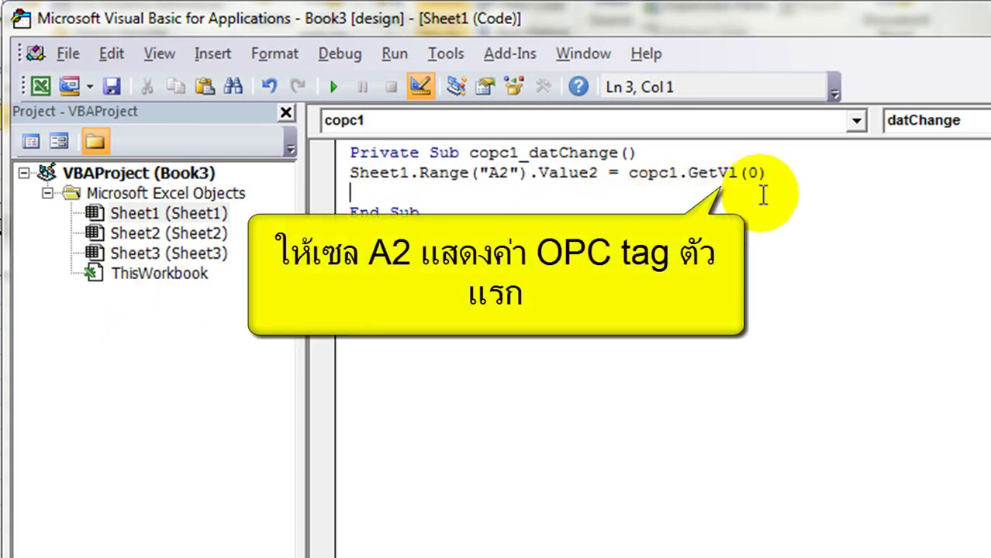
Step: Duplicate the Range assignment line so the handler has five copies
drag(767, 173, 339, 172)
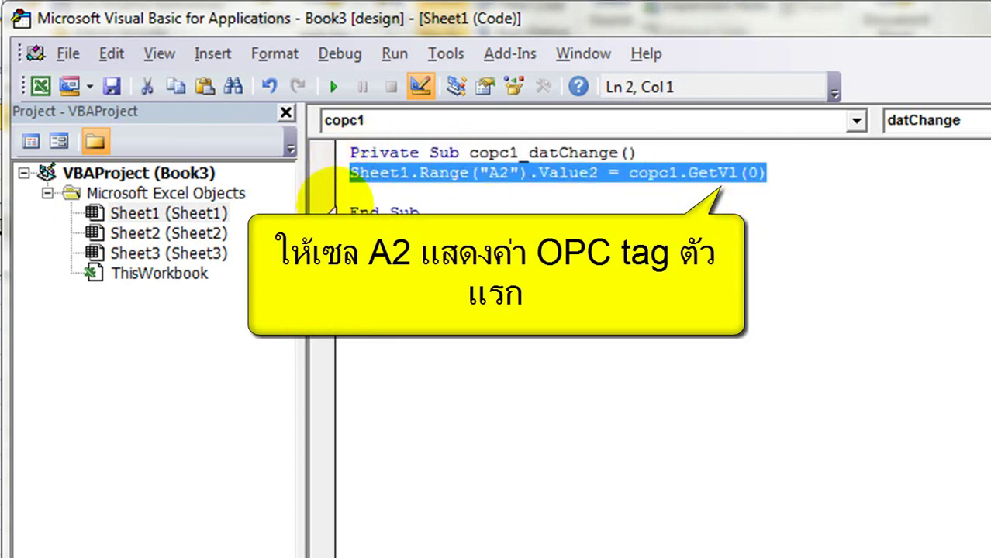
click(361, 194)
text(Sheet1.Range("A2").Value2 = copc1.GetVl(0))
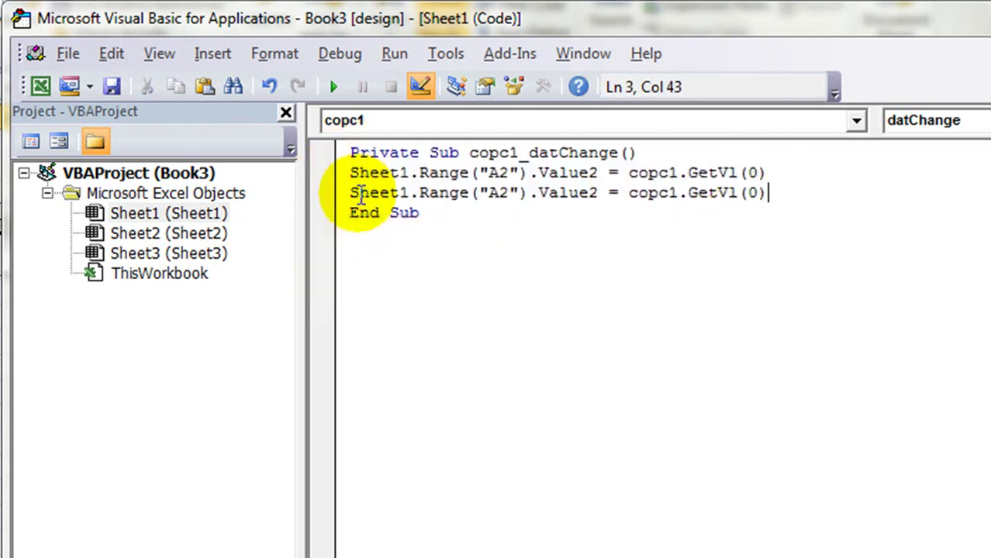
key(Return)
text(Sheet1.Range("A2").Value2 = copc1.GetVl(0))
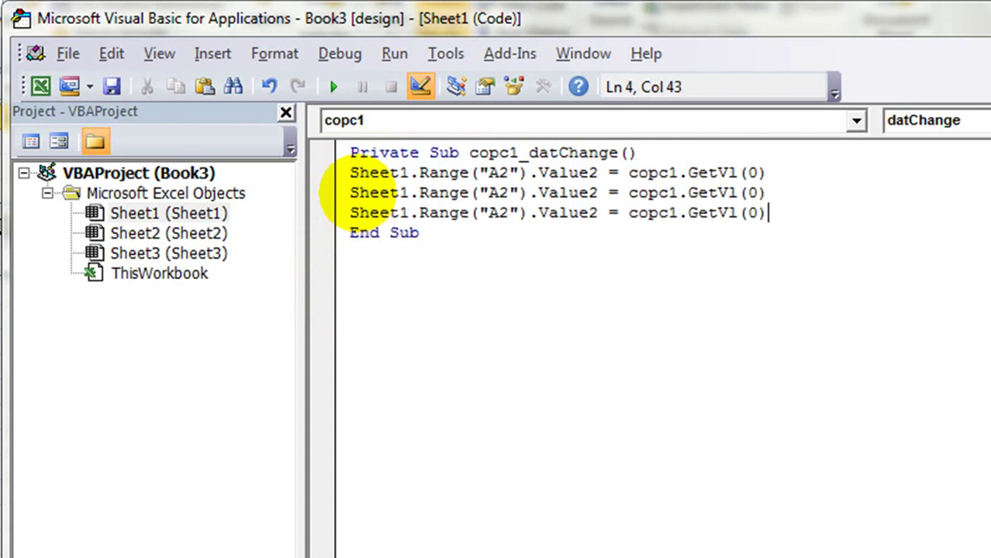
key(Return)
text(Sheet1.Range("A2").Value2 = copc1.GetVl(0))
key(Return)
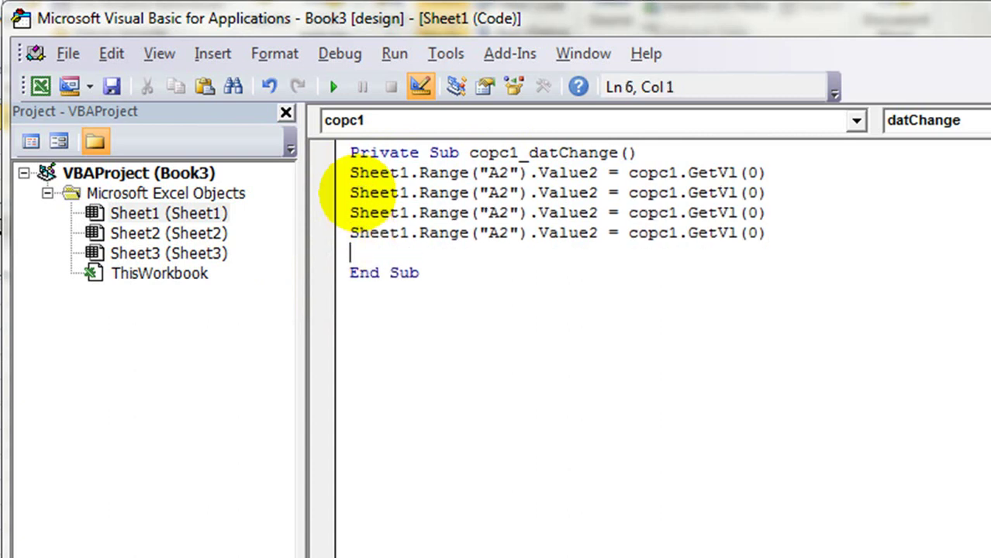
text(Sheet1.Range("A2").Value2 = copc1.GetVl(0))
Step: Change the copied lines' target cells to B2, C2, D2 and E2
click(505, 192)
click(497, 192)
key(BackSpace)
text(B)
key(BackSpace)
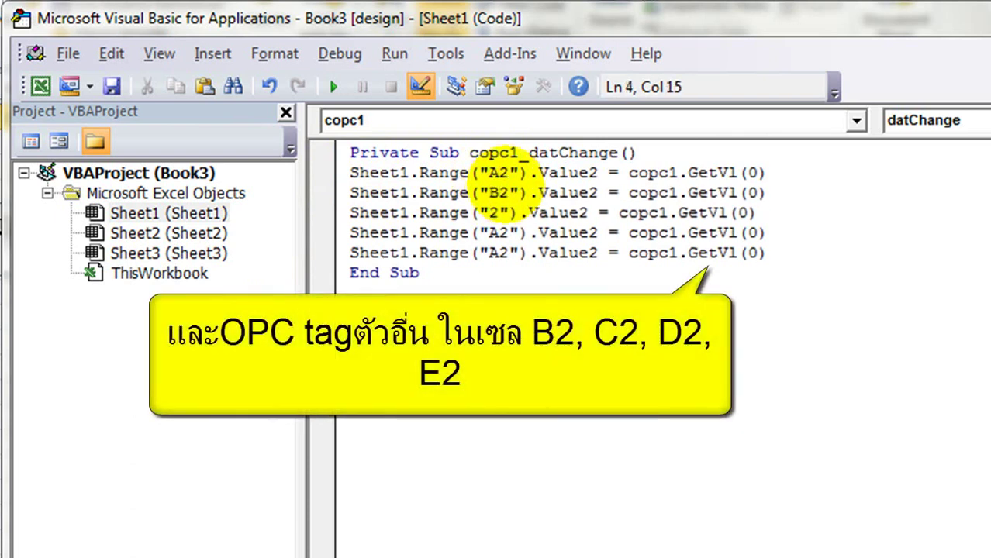
text(C)
key(BackSpace)
text(D)
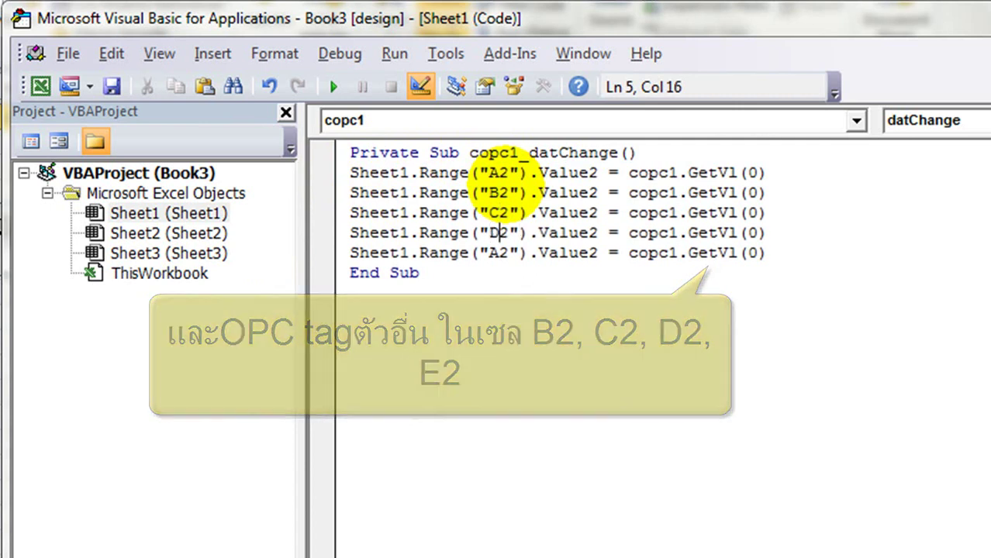
click(499, 253)
key(BackSpace)
text(E)
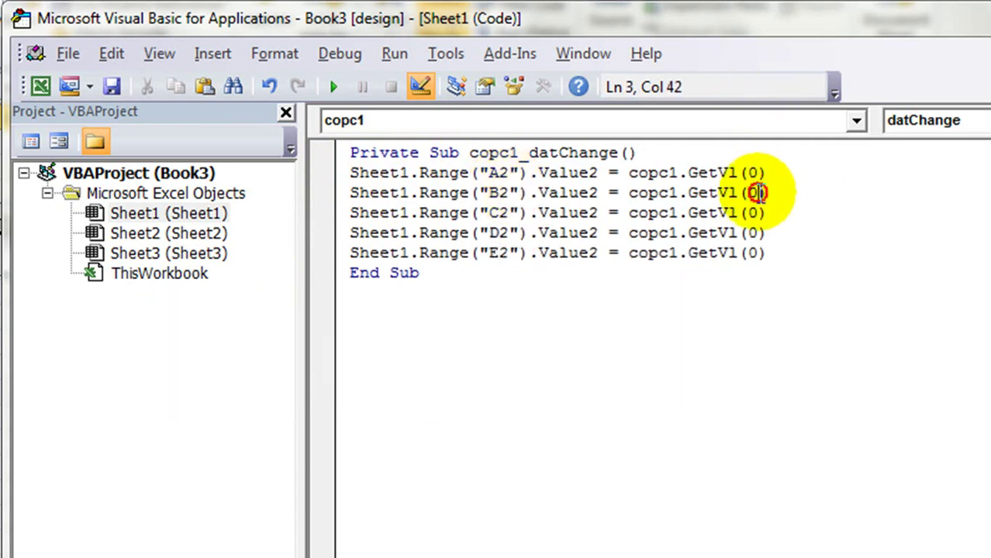
Step: Set the tag indexes to 1–4 and add On Error Resume Next at the handler's top
drag(760, 193, 749, 193)
text(1)
key(Down)
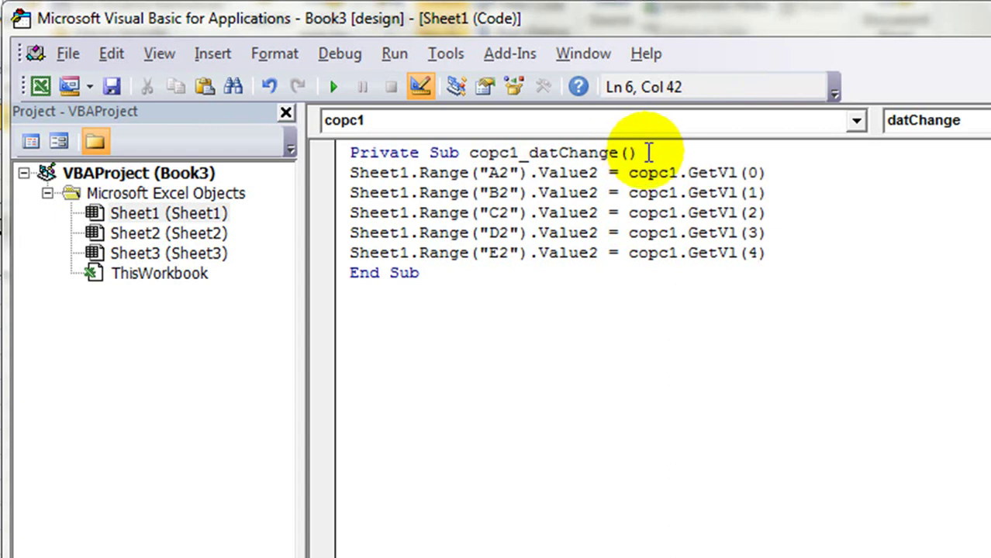
click(648, 153)
key(Return)
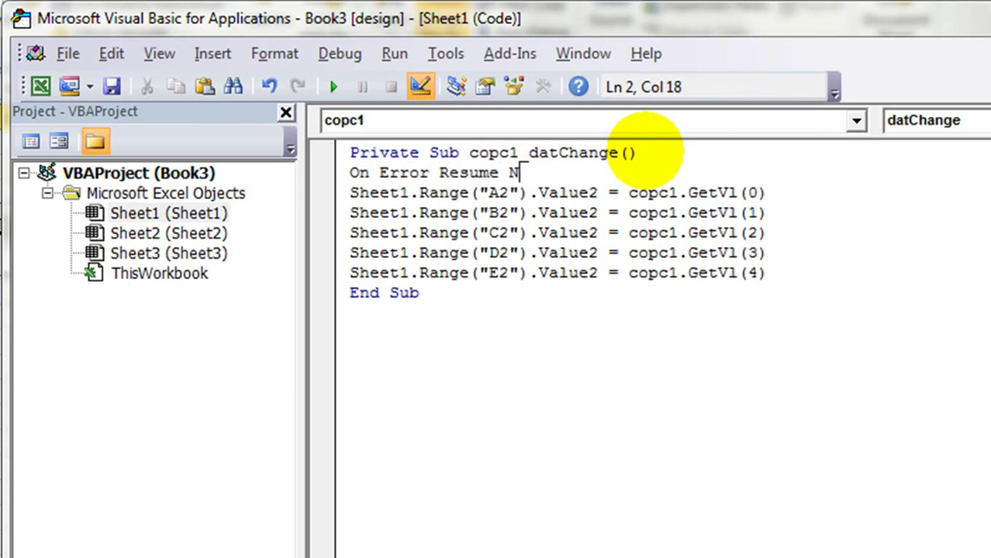
click(654, 351)
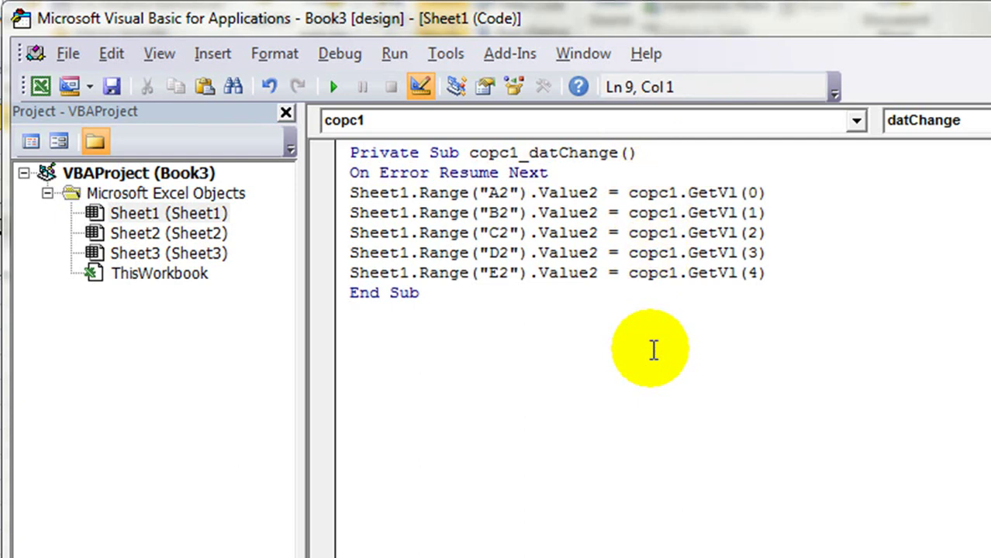
Step: Add a Workbook_Open handler in ThisWorkbook that calls copc1.cnnec
right_click(168, 279)
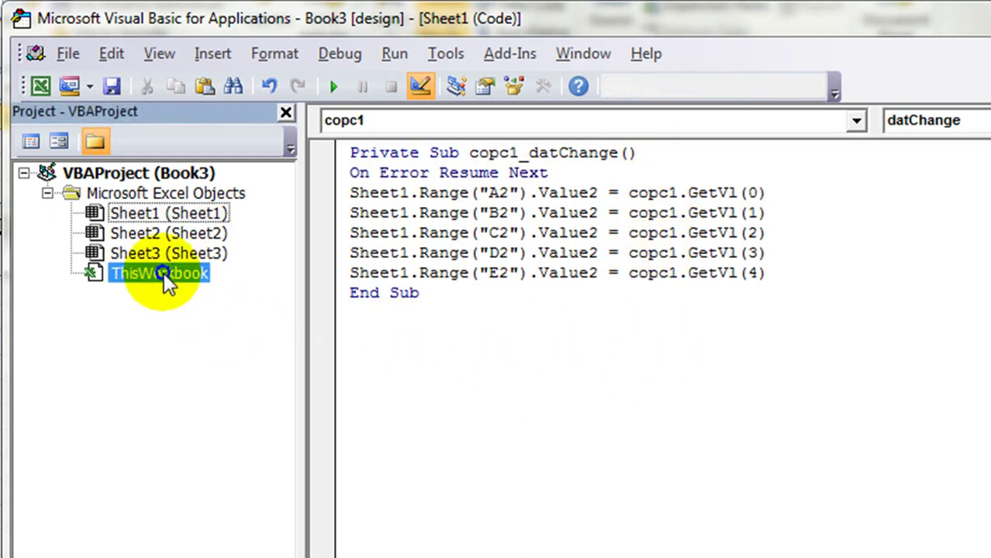
click(183, 289)
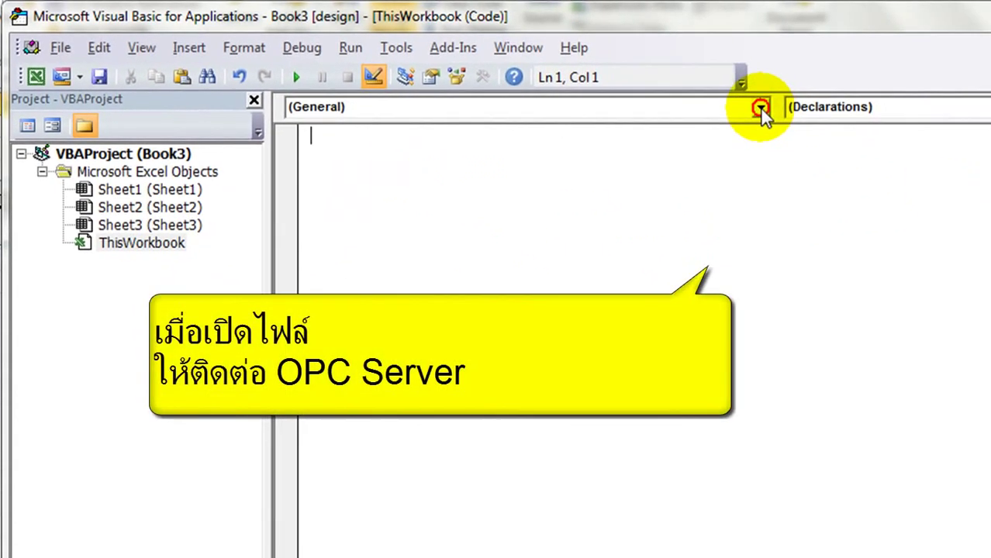
click(759, 109)
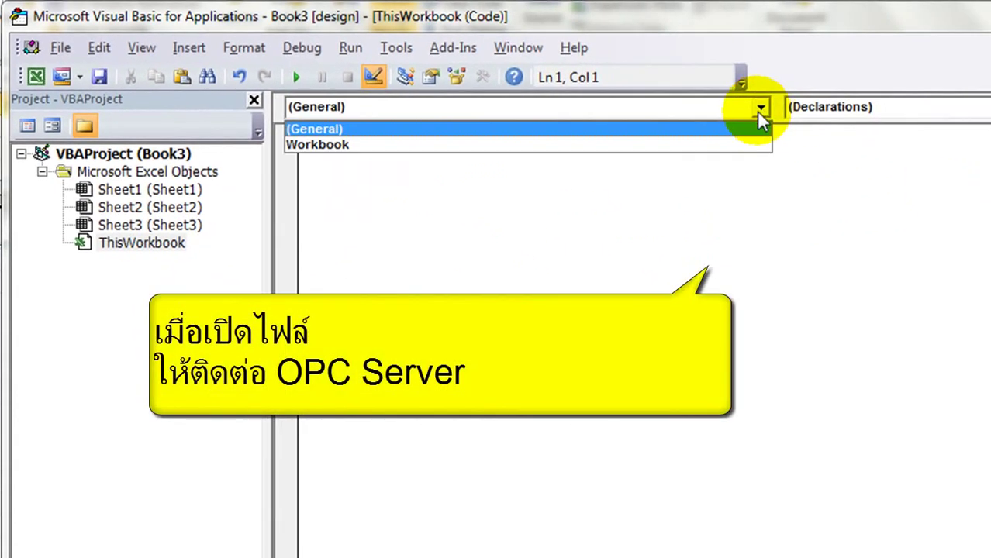
click(741, 144)
text(sh)
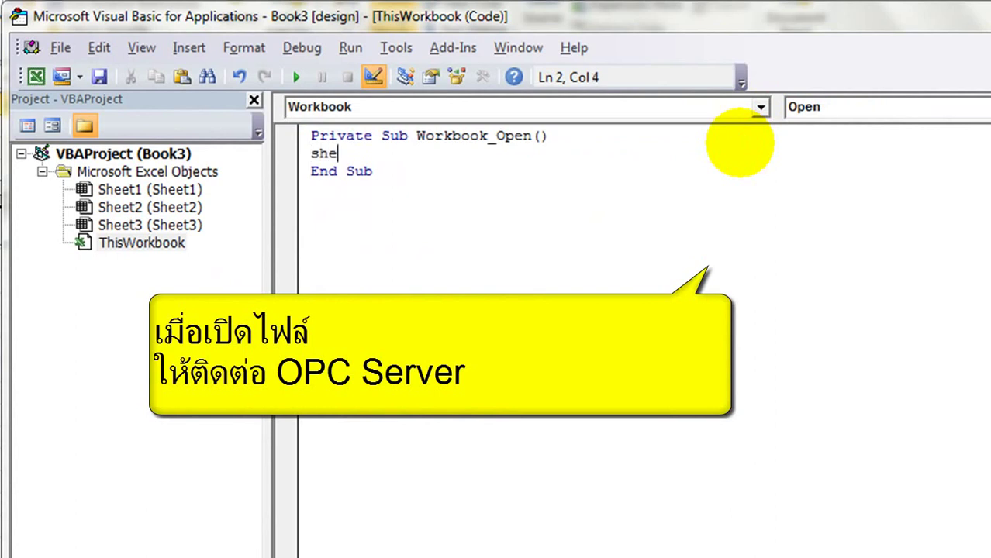
text(e)
text(t1,)
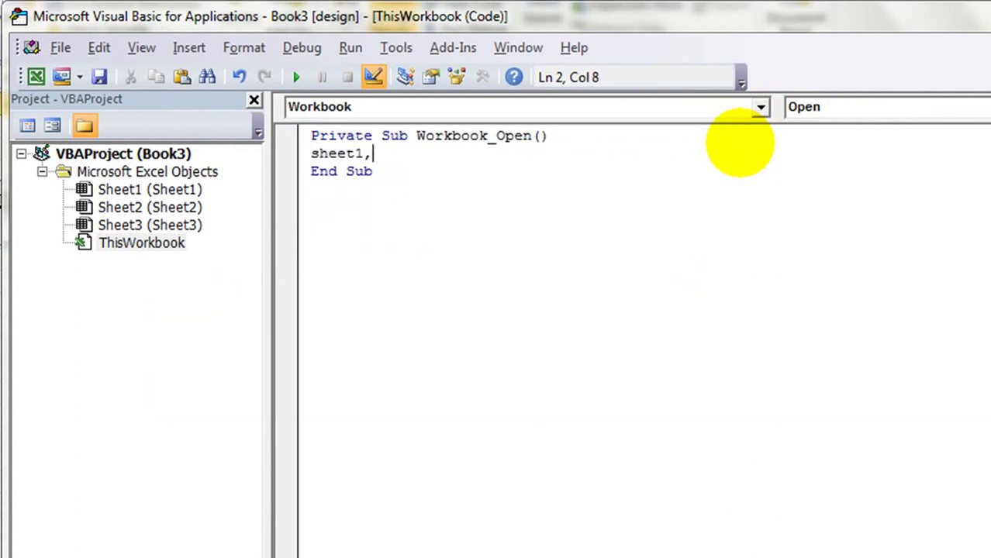
key(BackSpace)
text(.copc1 )
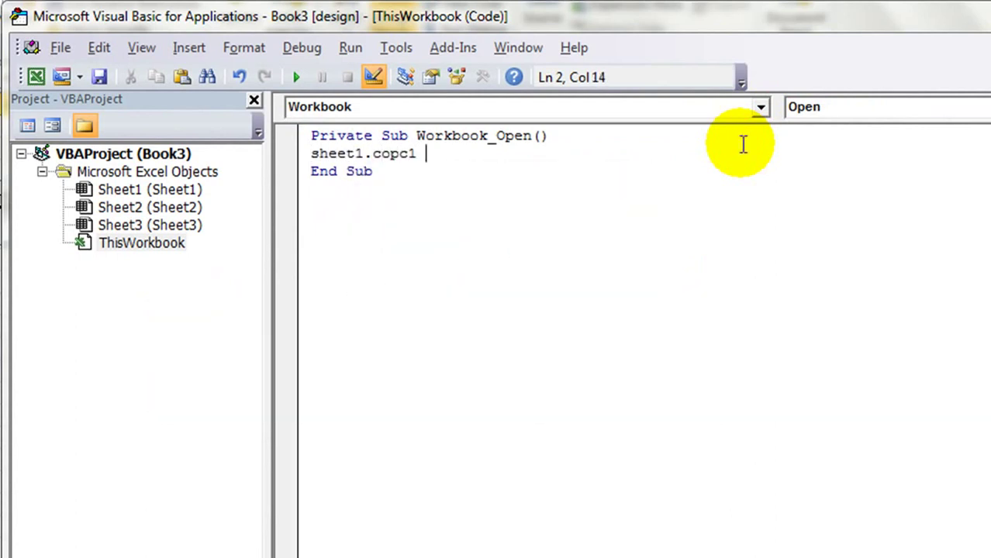
text(.cnnec)
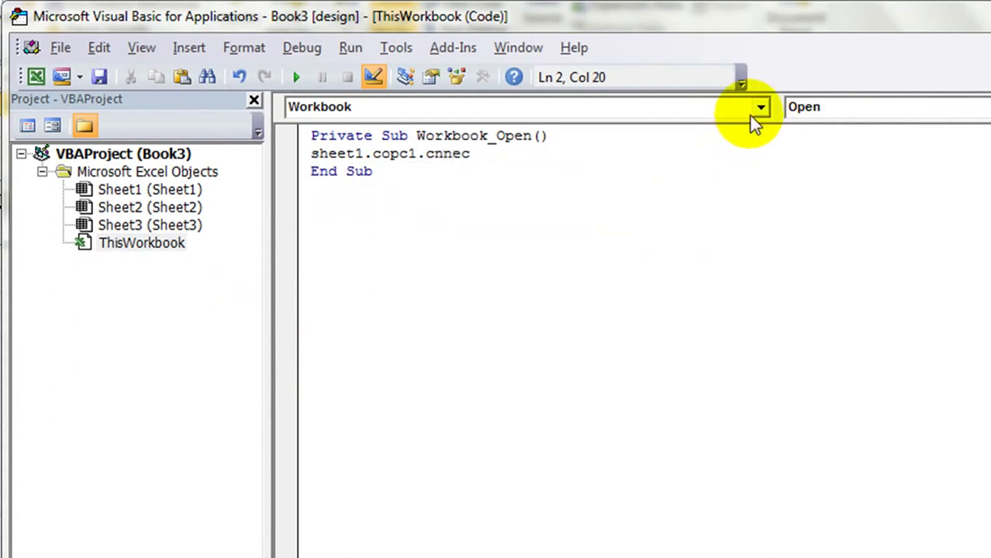
Step: Add a Workbook_BeforeClose handler calling copc1.discnn, then return to the worksheet
click(988, 107)
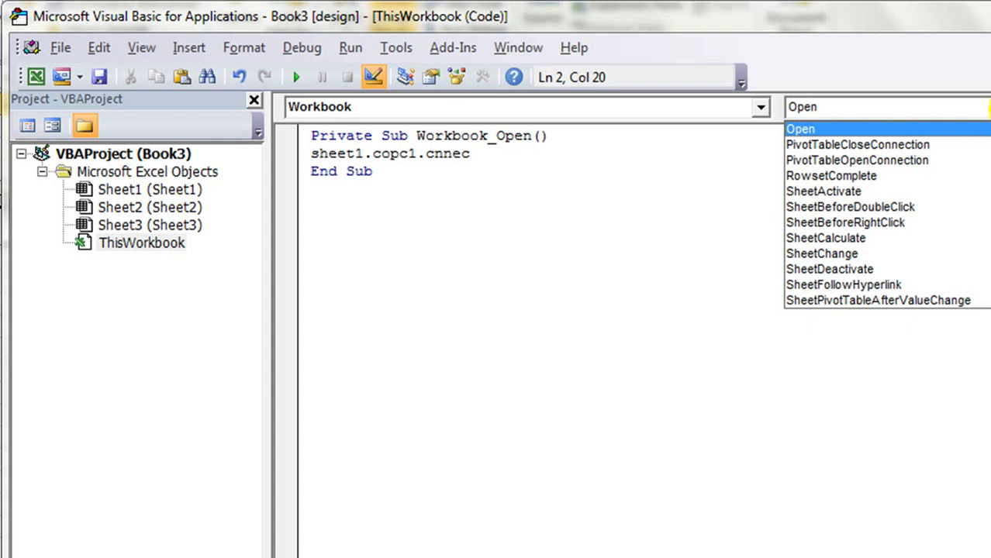
scroll(983, 160, up, 5)
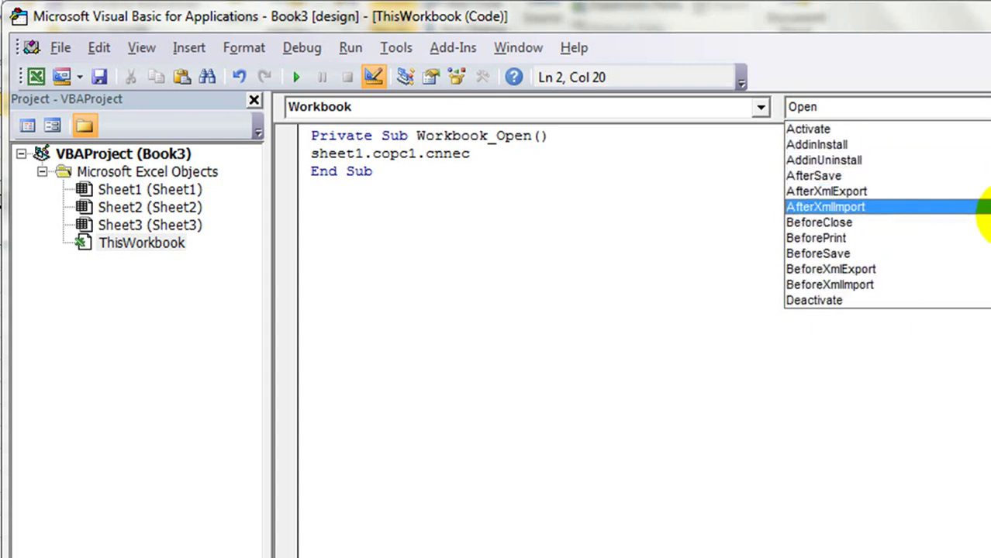
click(983, 222)
text(Sheet1)
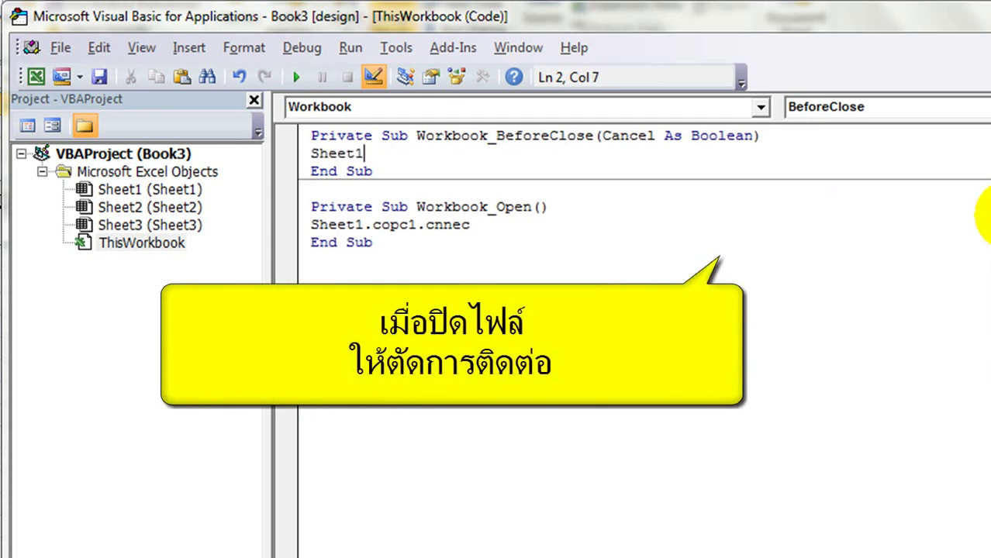
text(.cop)
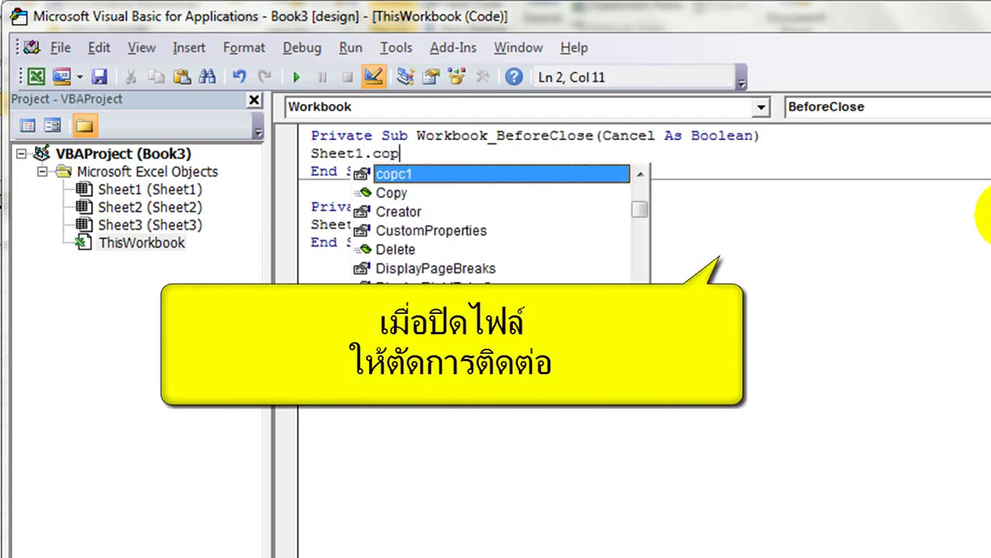
text( .dis)
click(725, 246)
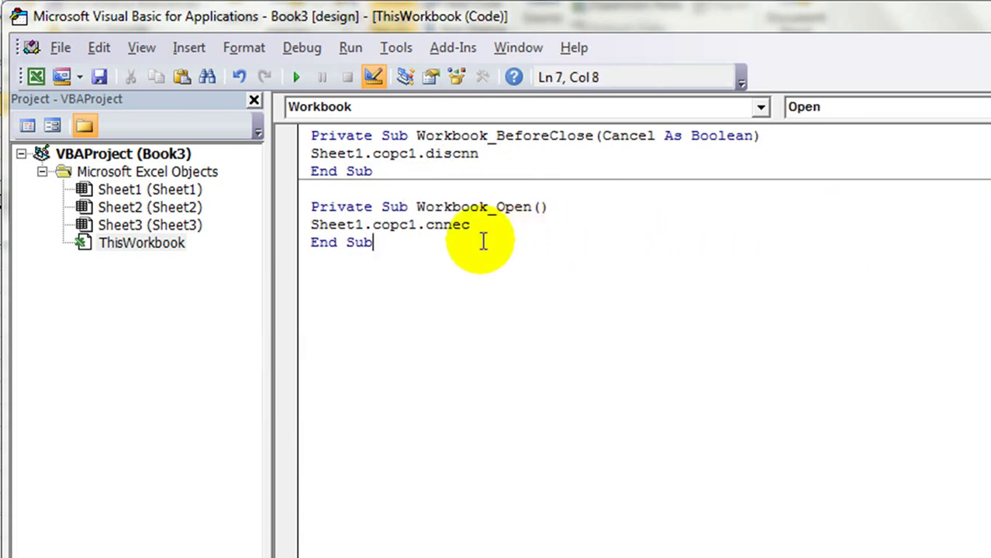
click(31, 83)
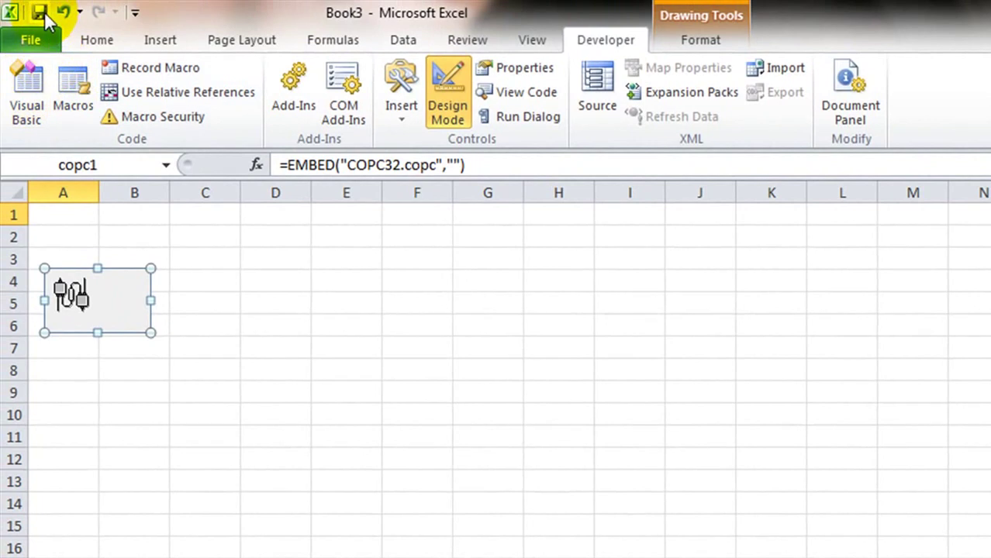
Step: Save the workbook as COPCPie2 in Excel Macro-Enabled Workbook (*.xlsm) format
click(40, 14)
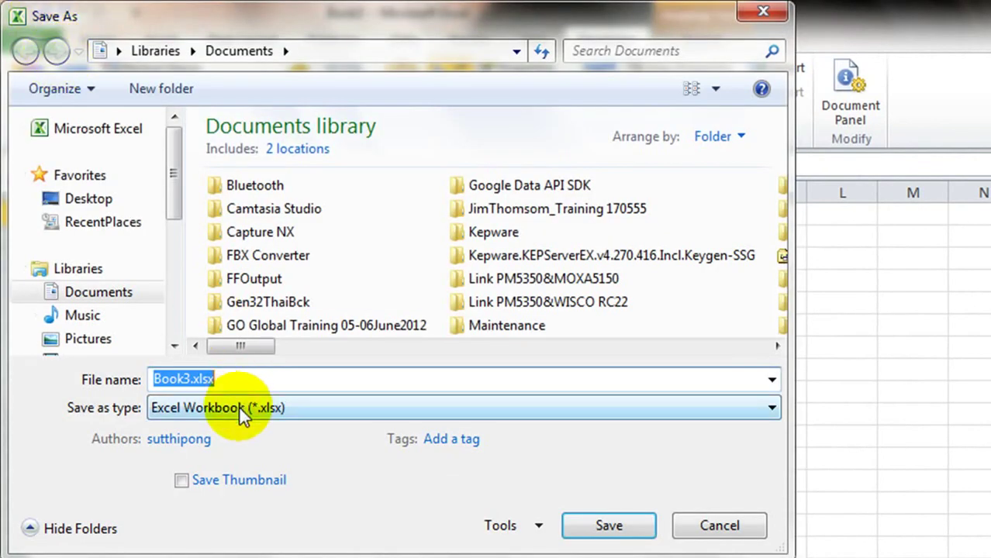
click(239, 407)
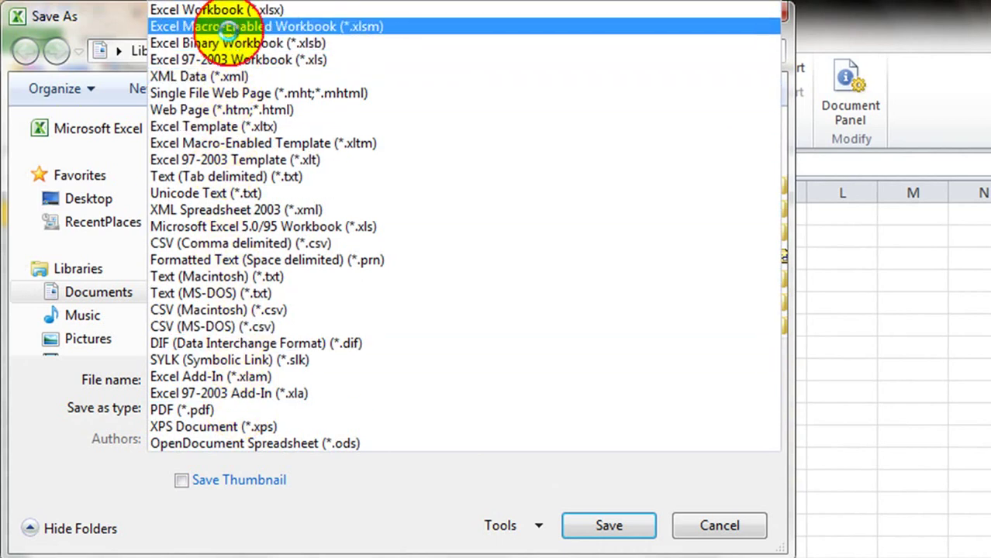
click(242, 27)
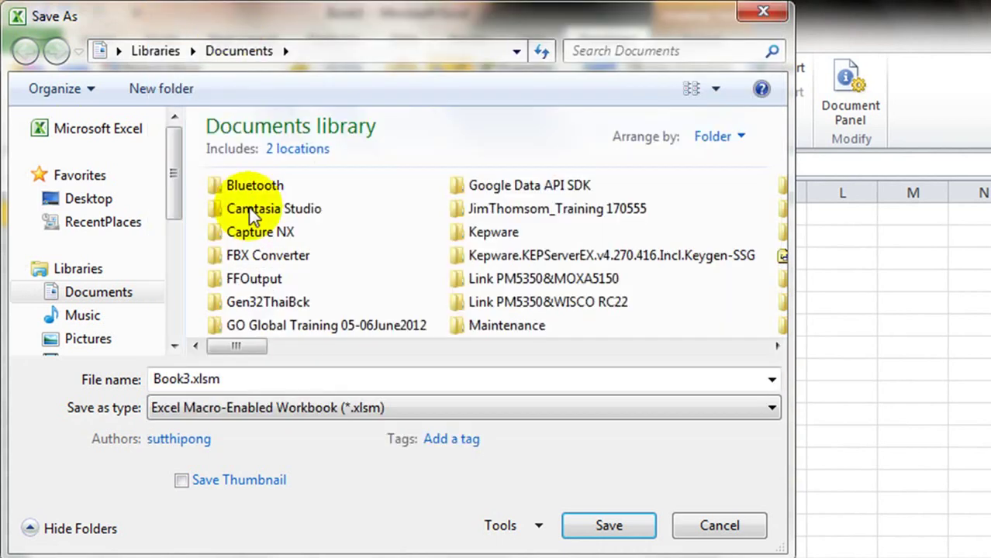
double_click(261, 380)
text(COPC)
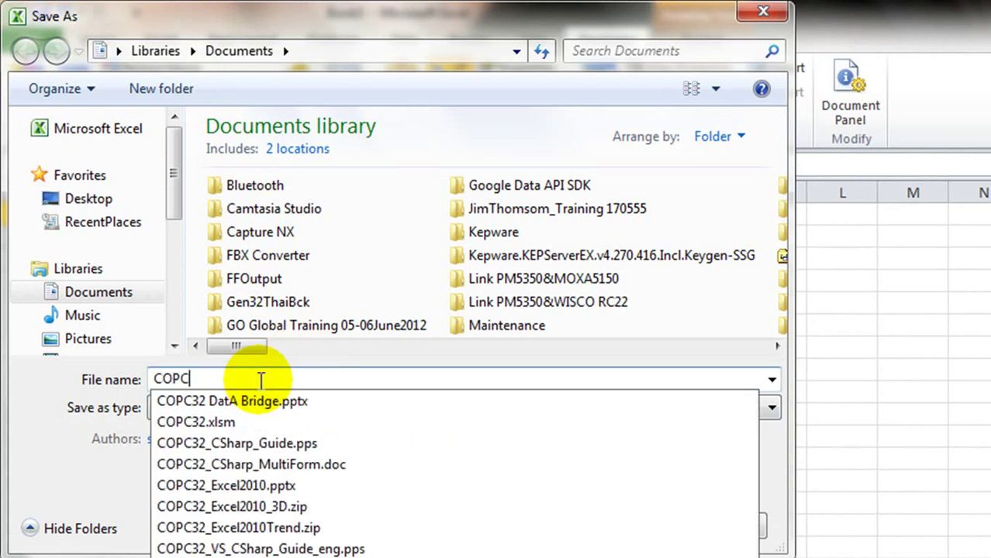
text(P)
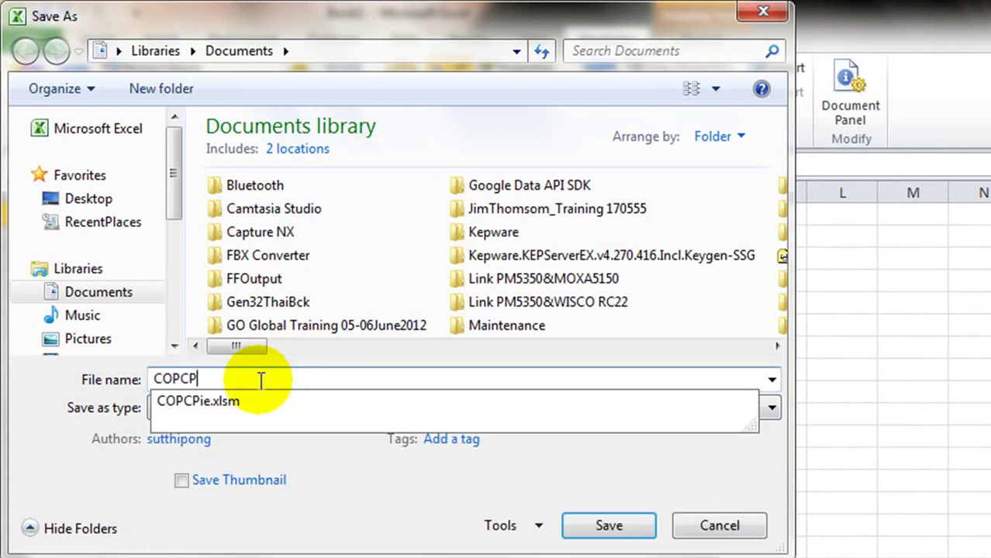
text(ie2)
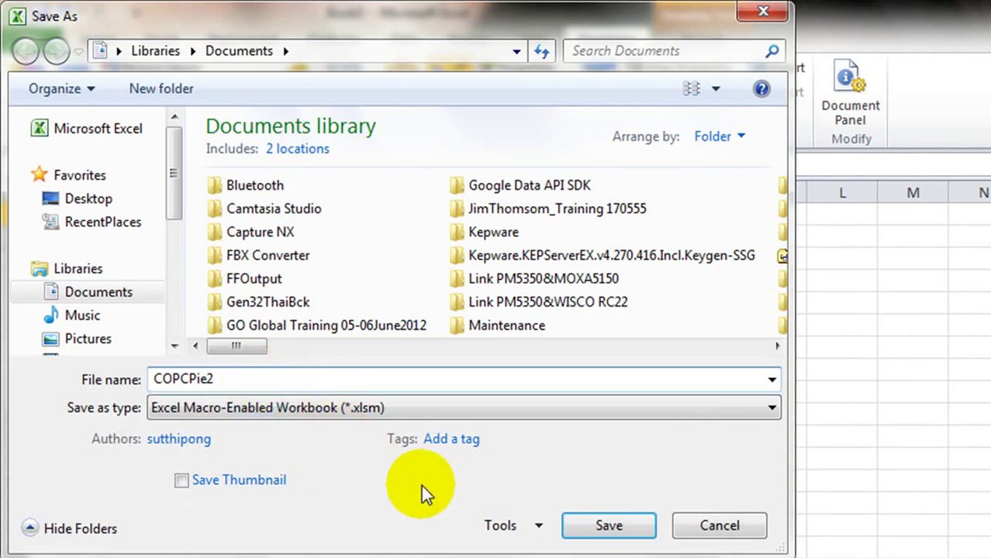
click(586, 530)
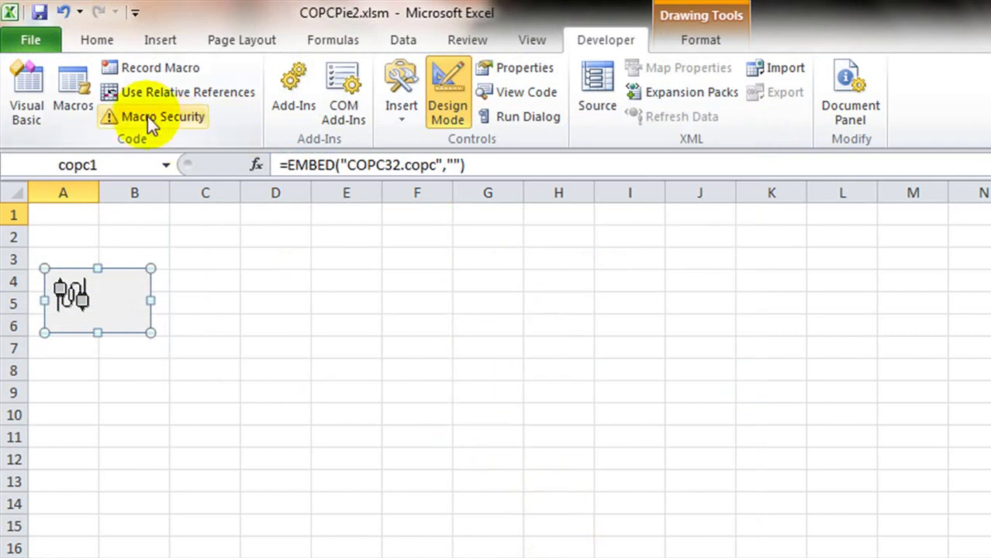
Step: Close COPCPie2.xlsm and reopen it from Recent so A2:E2 fill with live values
click(40, 37)
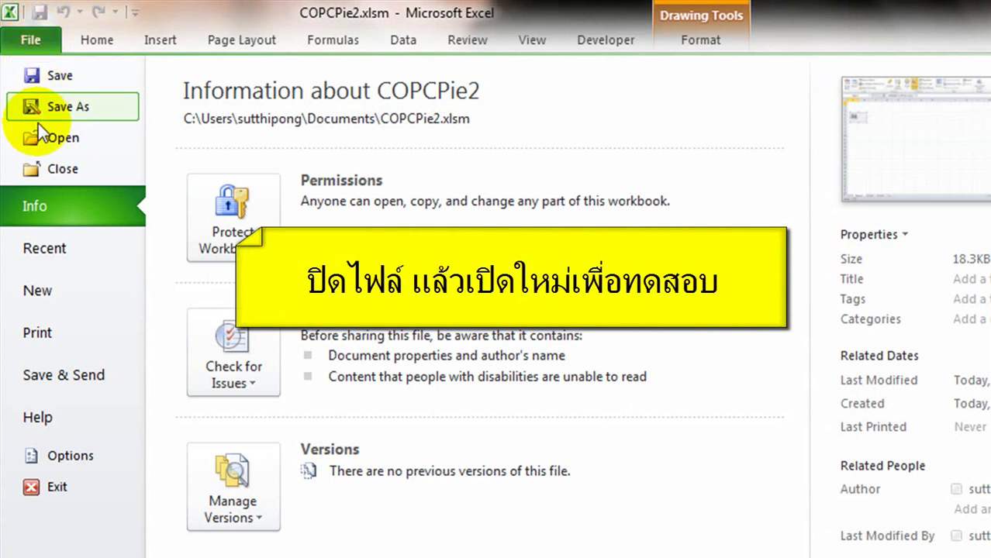
click(51, 167)
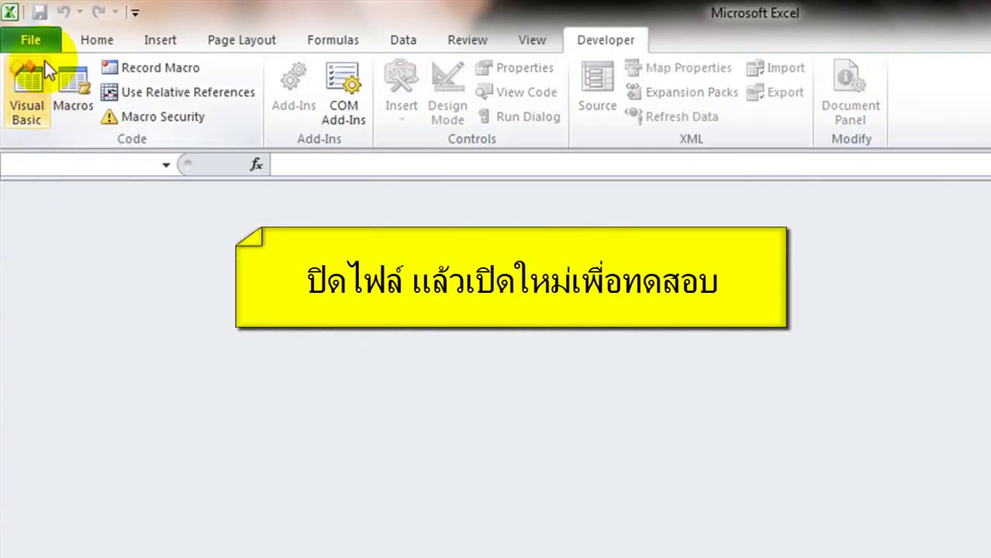
click(44, 40)
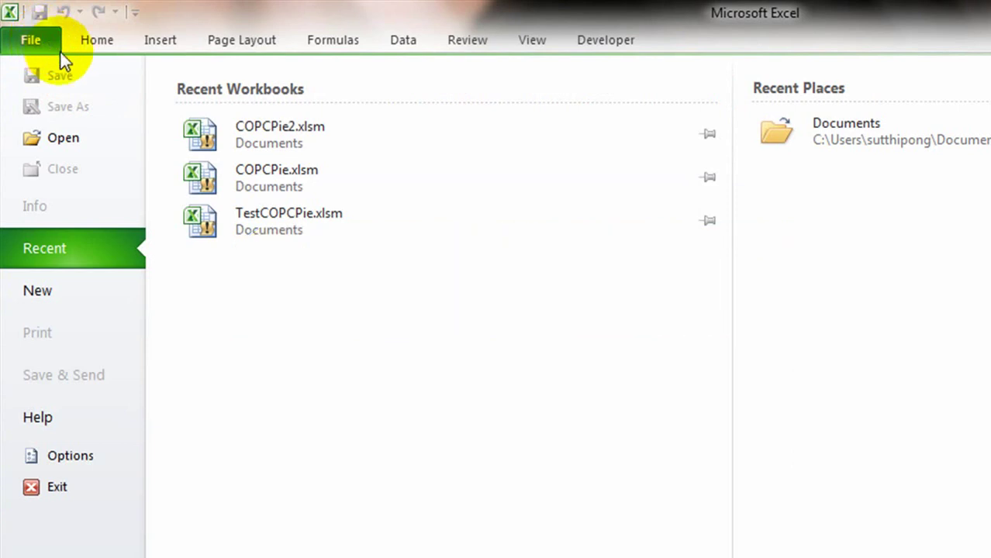
click(235, 130)
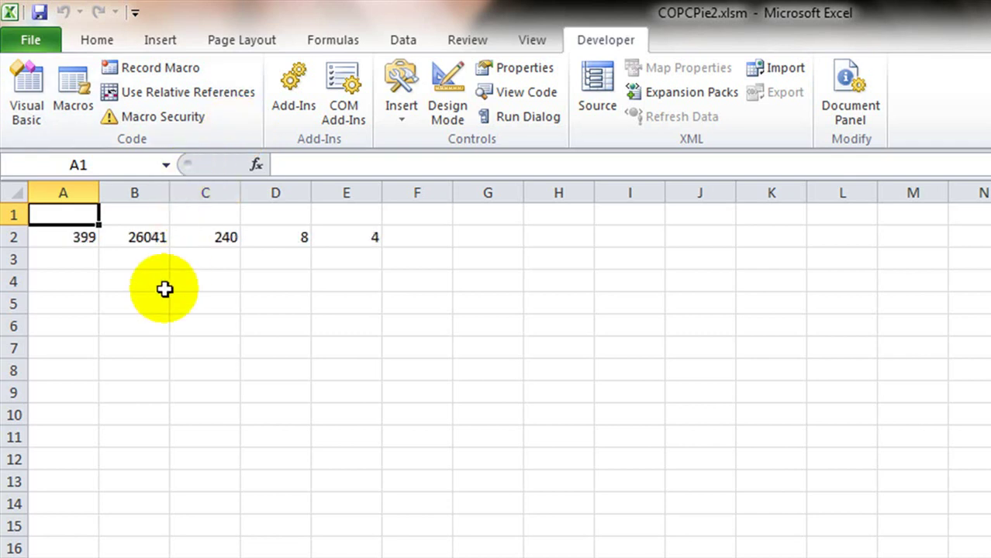
Step: Enter headings V1, V2, V3, V4, V5 in A1:E1 and select A1:E2
text(V1)
key(Tab)
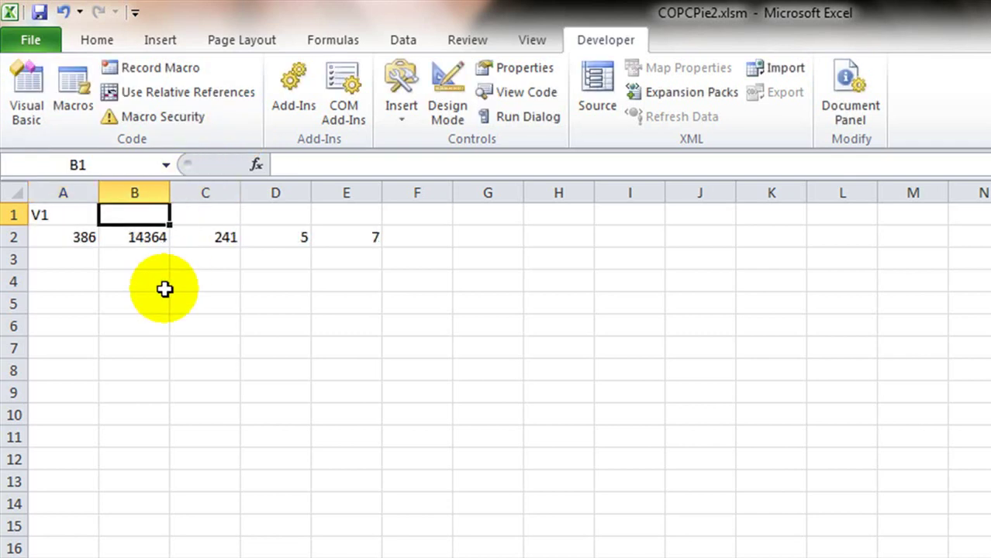
text(V2)
key(Tab)
text(V)
key(Tab)
text(V4)
key(Tab)
text(V)
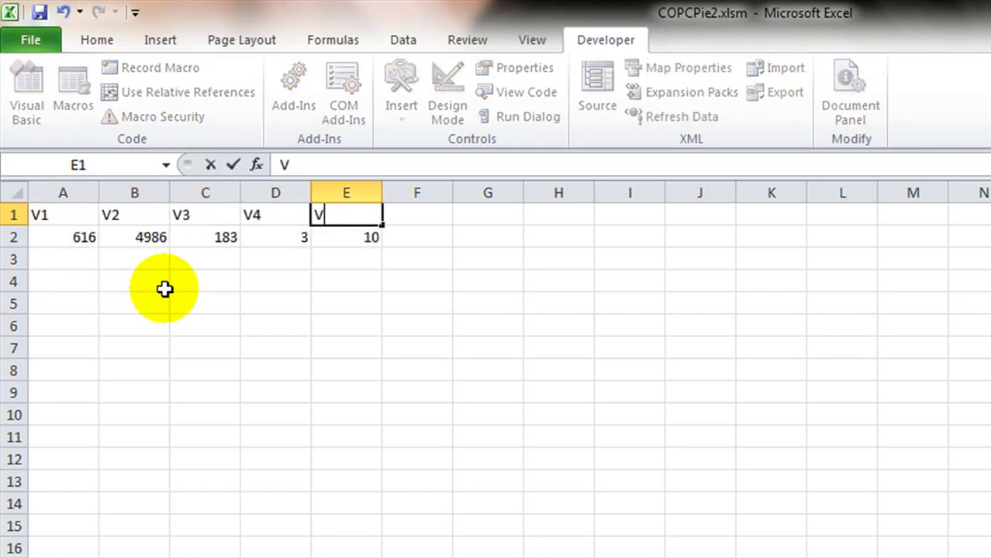
key(Return)
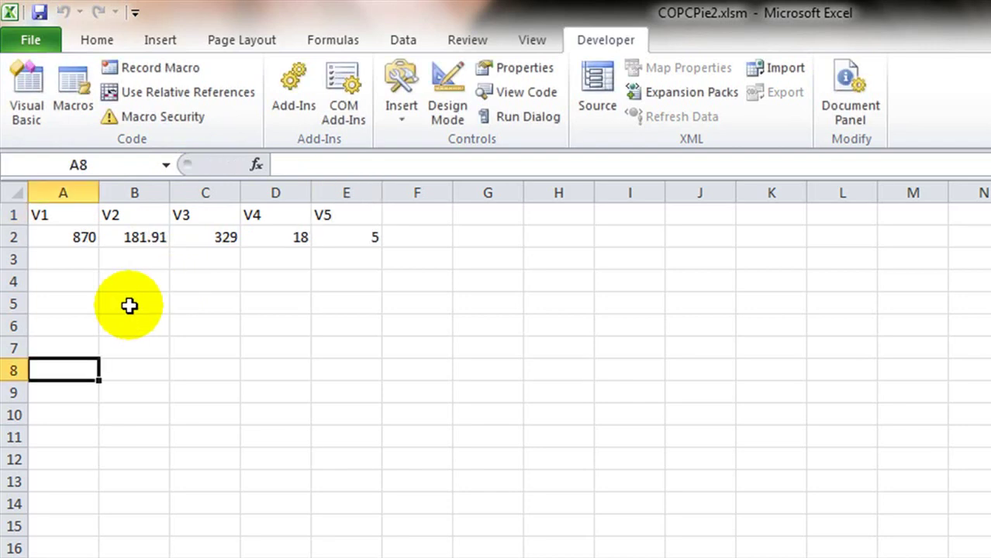
drag(52, 217, 334, 226)
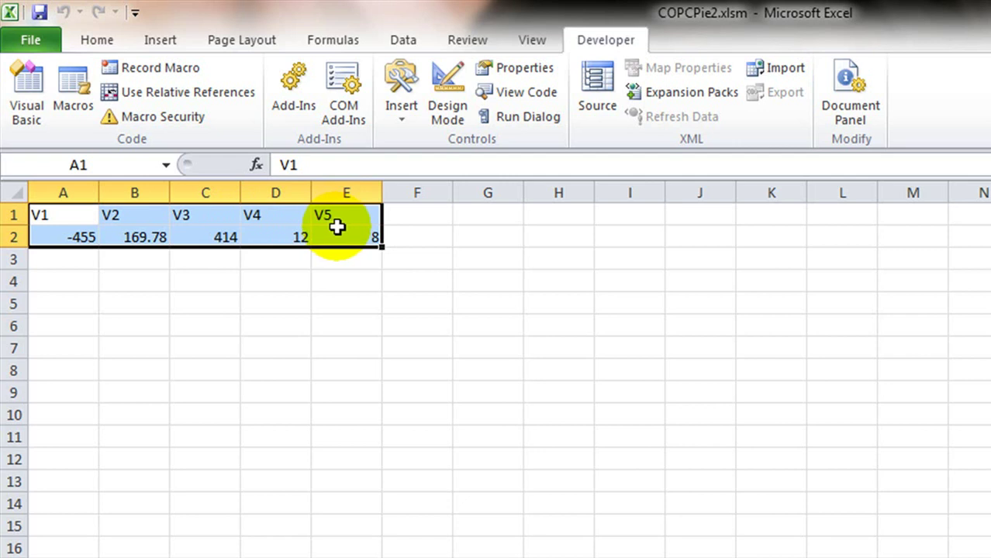
Step: Insert a 3-D pie chart of A1:E2 and move it below the data
click(172, 41)
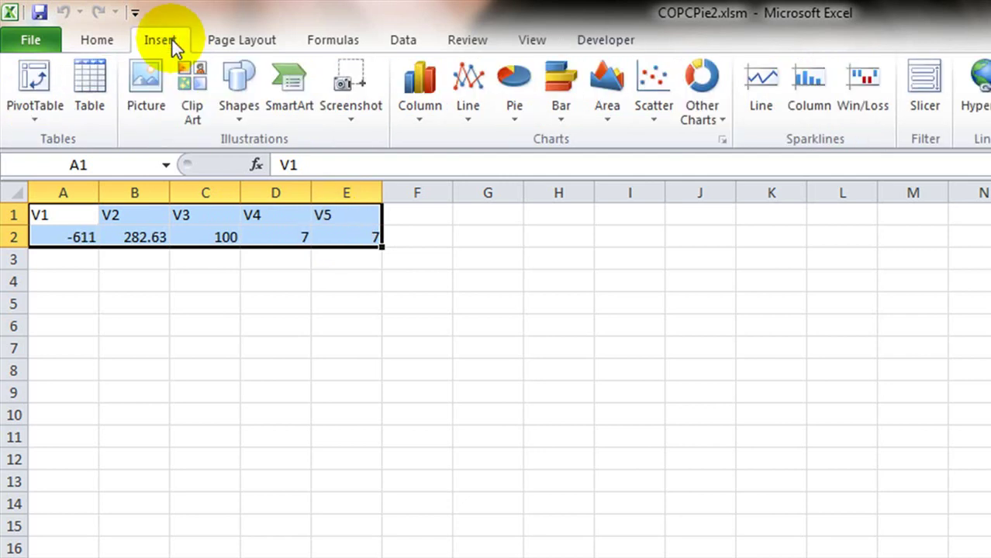
click(515, 117)
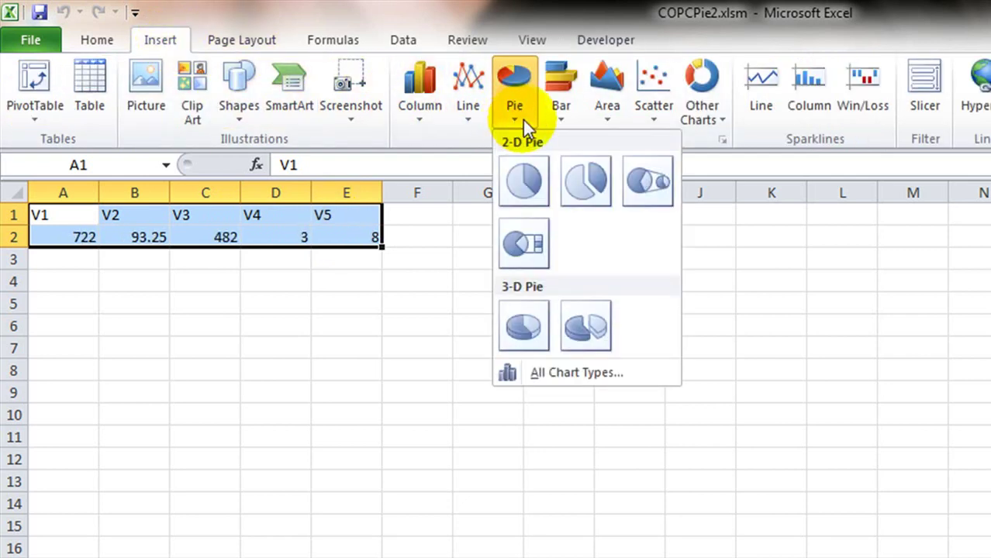
click(534, 324)
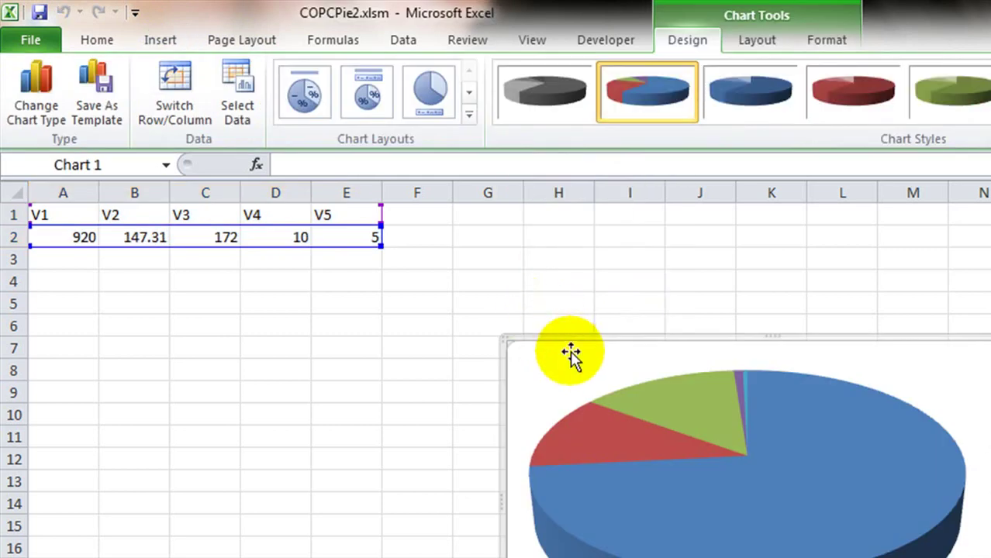
drag(571, 344, 98, 248)
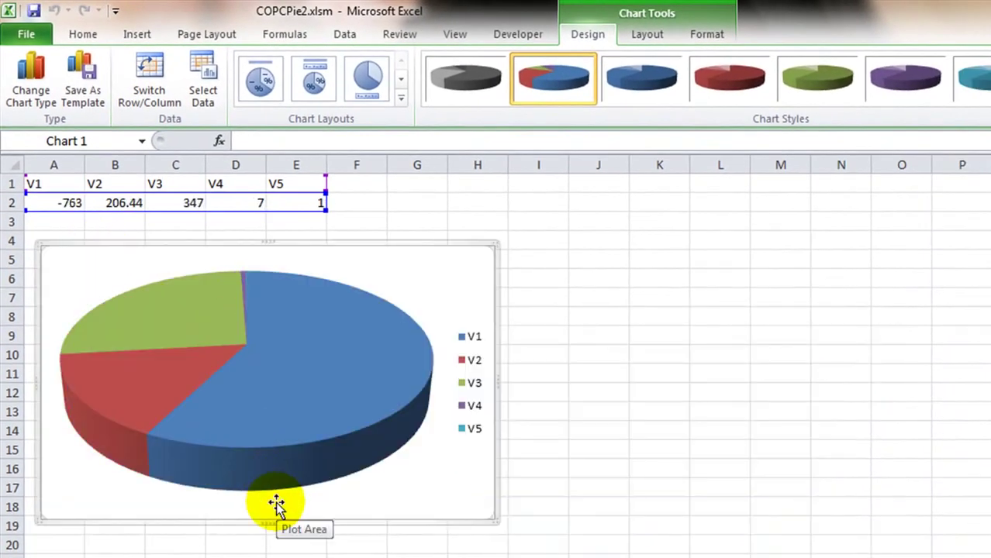
click(299, 371)
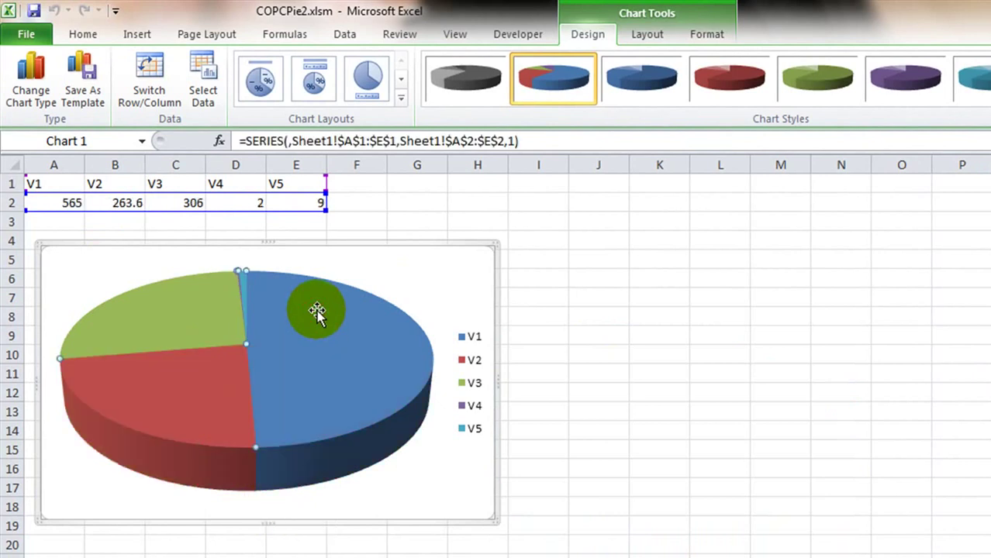
Step: Apply Layout 2 for a title, top legend and percentage labels, then enlarge the chart
click(266, 83)
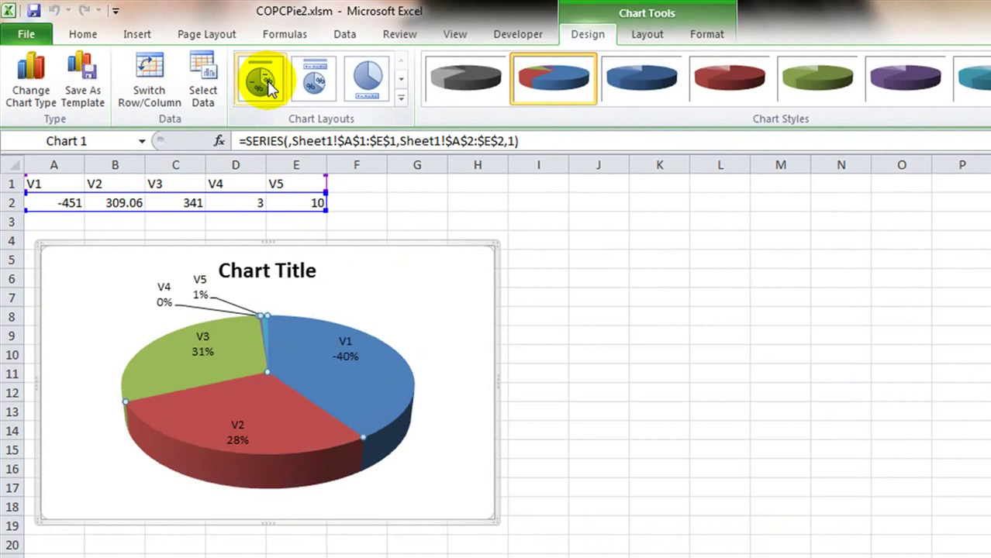
click(314, 81)
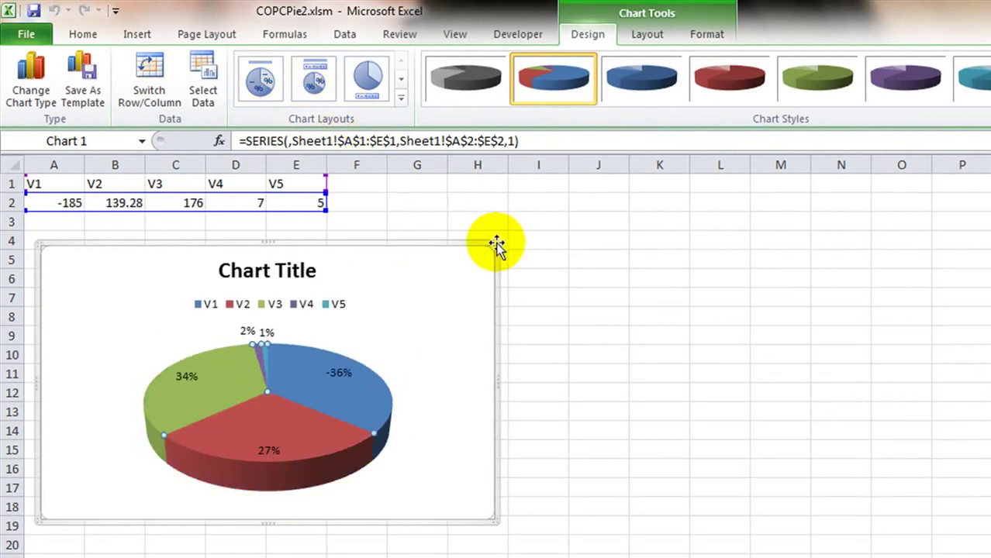
drag(495, 244, 540, 218)
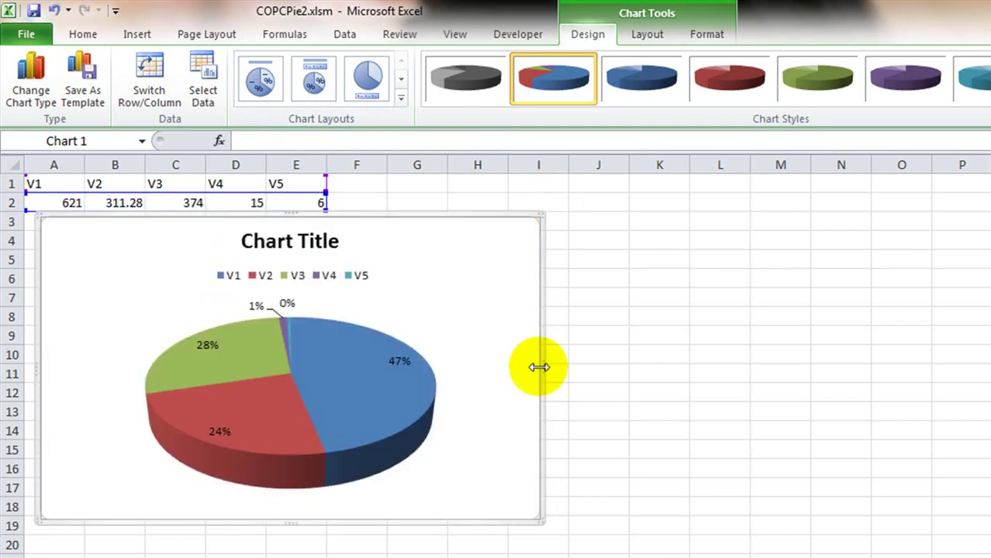
mouse_move(539, 517)
mouse_down()
mouse_move(584, 549)
mouse_move(651, 556)
mouse_up()
Step: Change the 3-D pie chart's title text to 'Monitoring' and close the Format Chart Title dialog
click(342, 242)
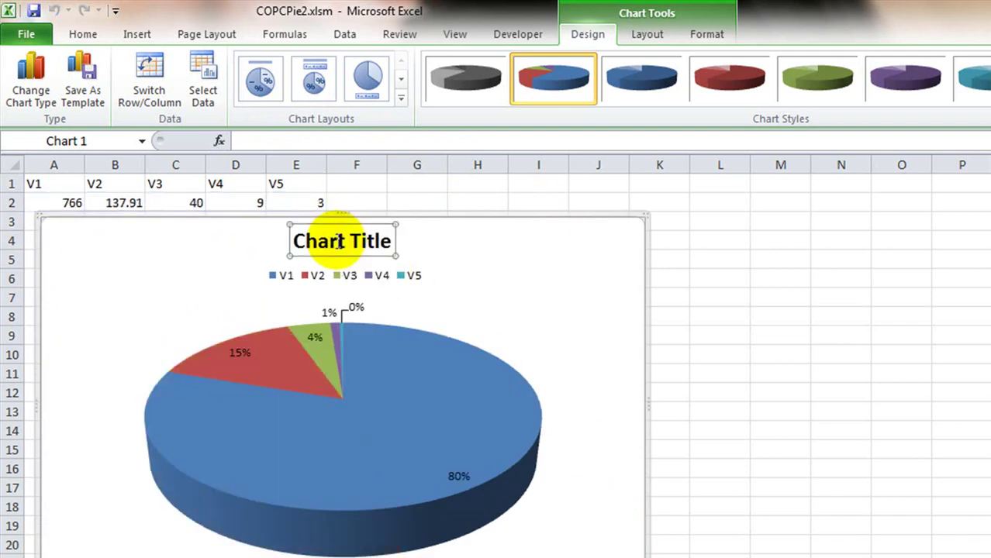
double_click(342, 242)
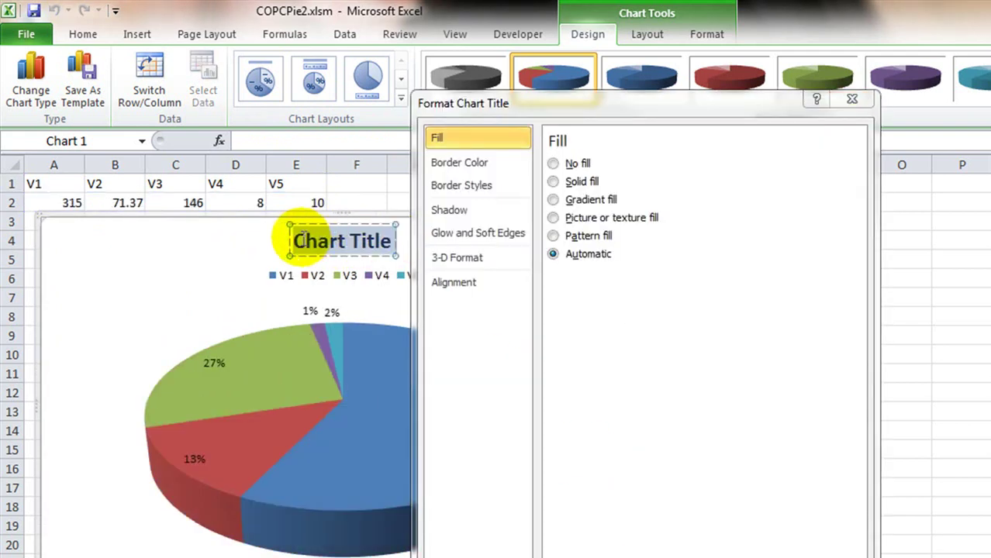
text(Monitoring)
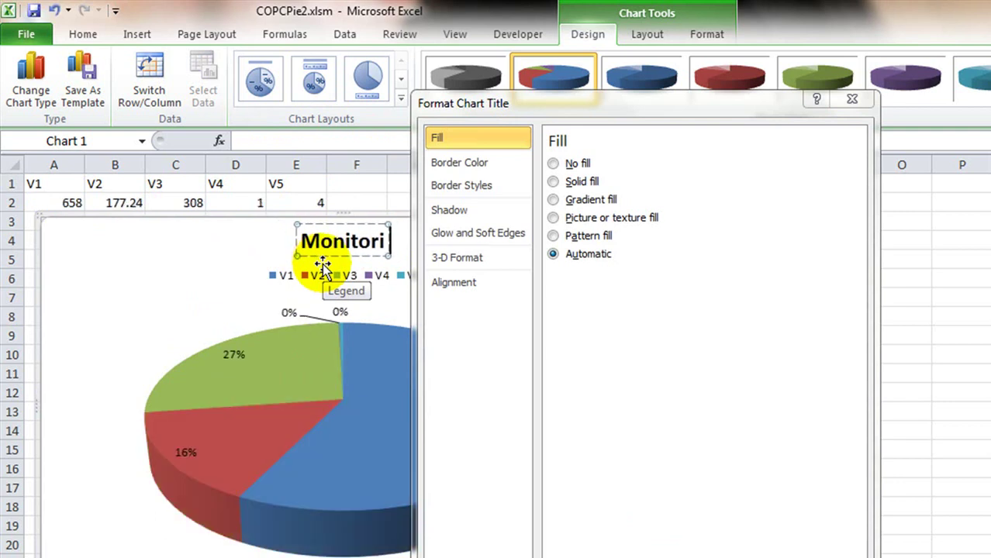
click(850, 98)
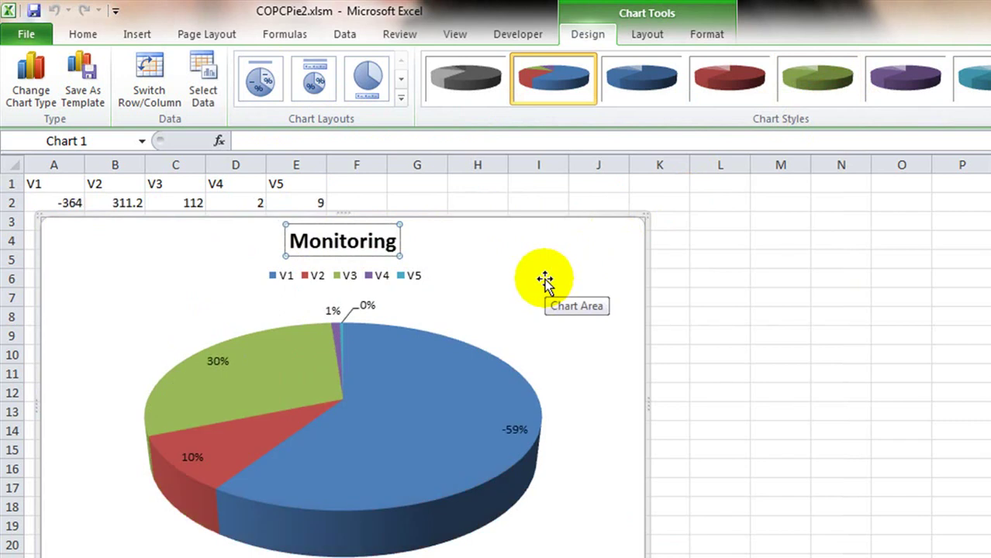